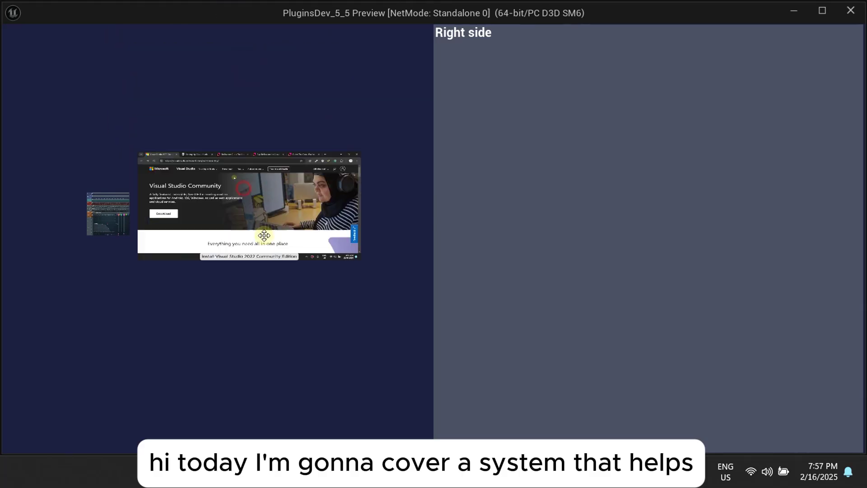
Step: Move and resize the editor, DAW and Visual Studio thumbnail widgets in the Standalone preview
drag(108, 214, 258, 440)
drag(133, 363, 55, 105)
drag(267, 184, 122, 258)
drag(258, 149, 269, 286)
drag(161, 298, 105, 120)
drag(300, 112, 397, 87)
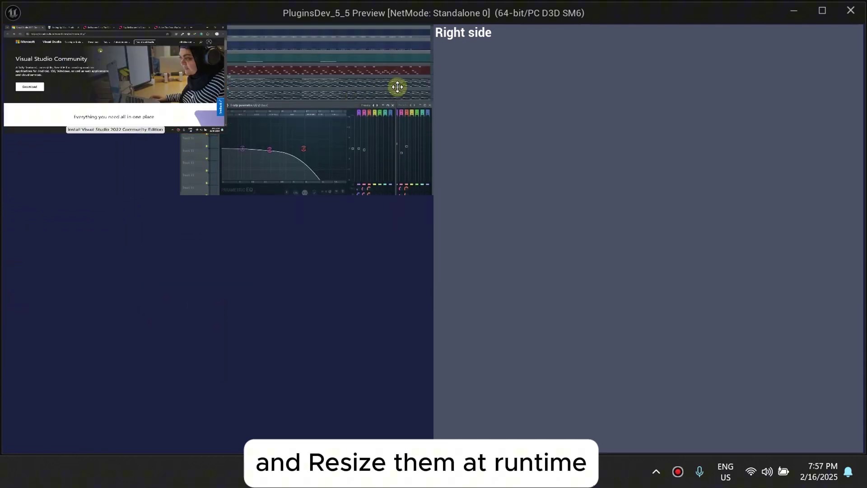
drag(226, 85, 128, 131)
mouse_move(288, 144)
mouse_down()
mouse_move(267, 145)
mouse_move(272, 139)
mouse_up()
Step: Drag the long note and other notes along the DAW widget's piano roll
drag(279, 195, 280, 196)
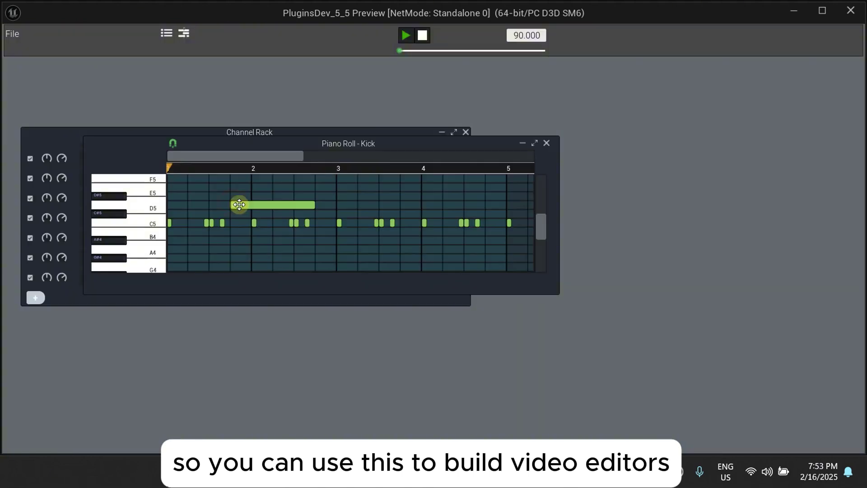
mouse_move(239, 203)
mouse_down()
mouse_move(300, 188)
mouse_move(225, 201)
mouse_move(252, 200)
mouse_up()
drag(312, 203, 281, 202)
drag(303, 154, 321, 153)
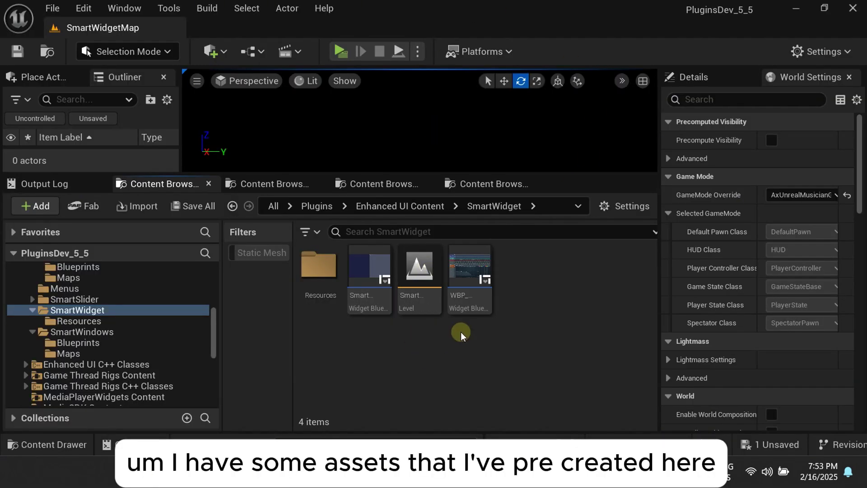
Step: Open SmartWidgetHost from the SmartWidget folder and select its Ax Smart Canvas Panel in the Hierarchy
click(440, 344)
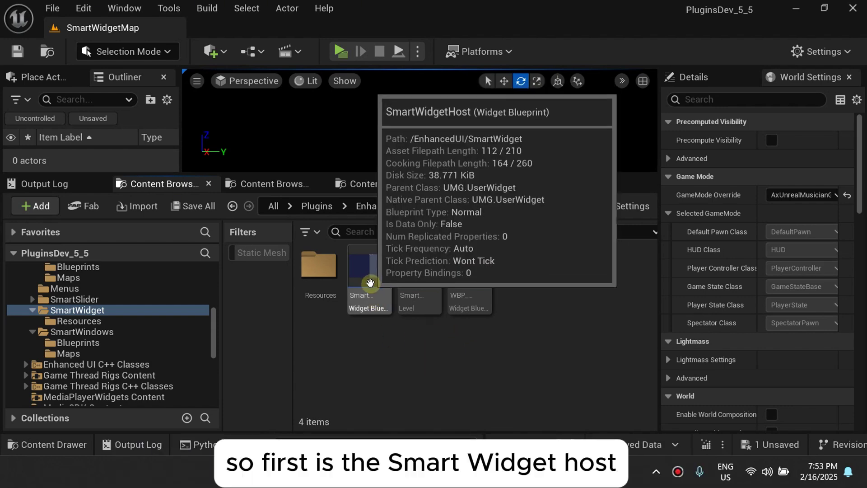
click(369, 282)
double_click(370, 282)
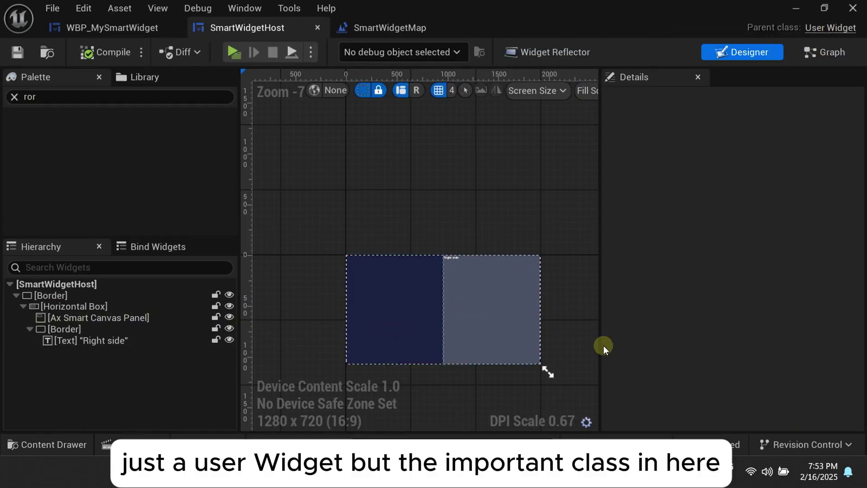
click(121, 317)
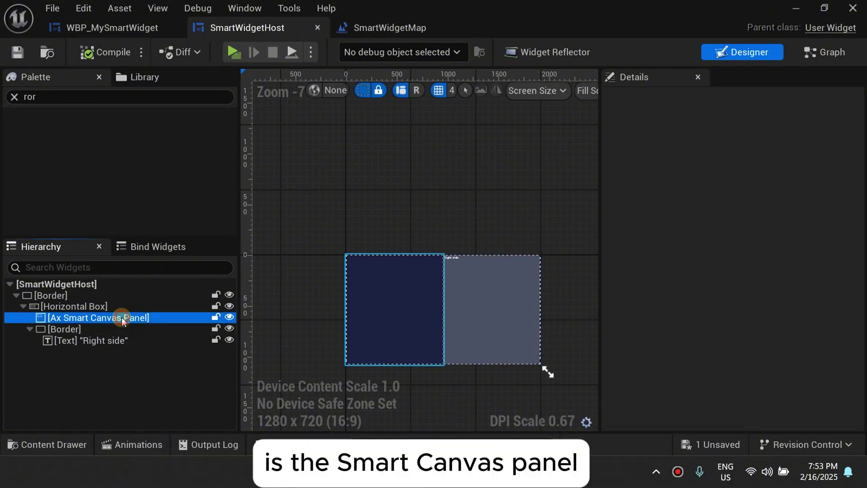
Step: Filter the Palette by 'smart canva', then deselect and reselect the Ax Smart Canvas Panel
click(13, 96)
text(s)
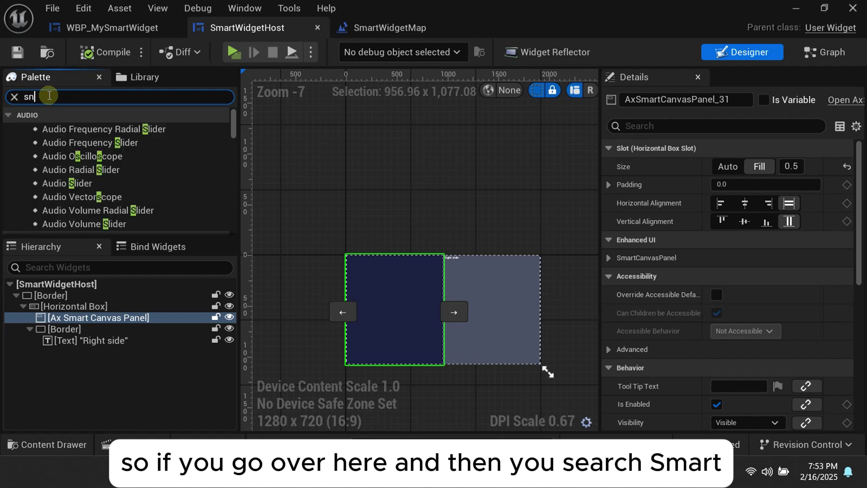
text(mart c)
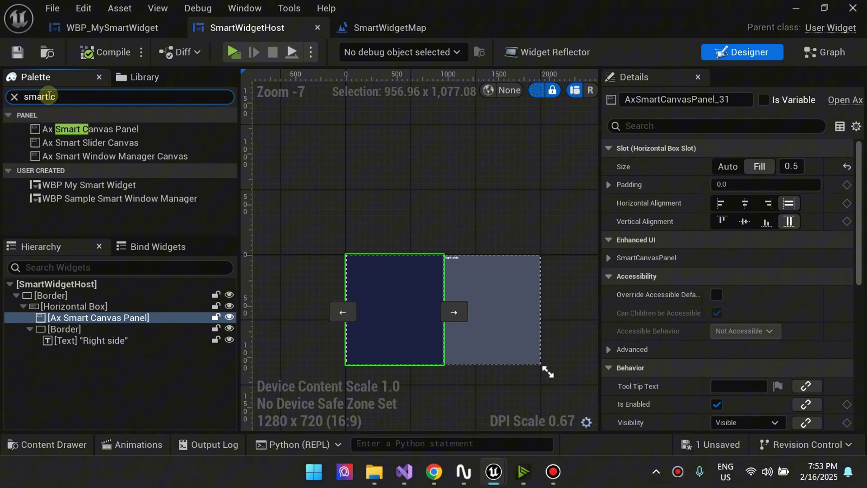
text(an)
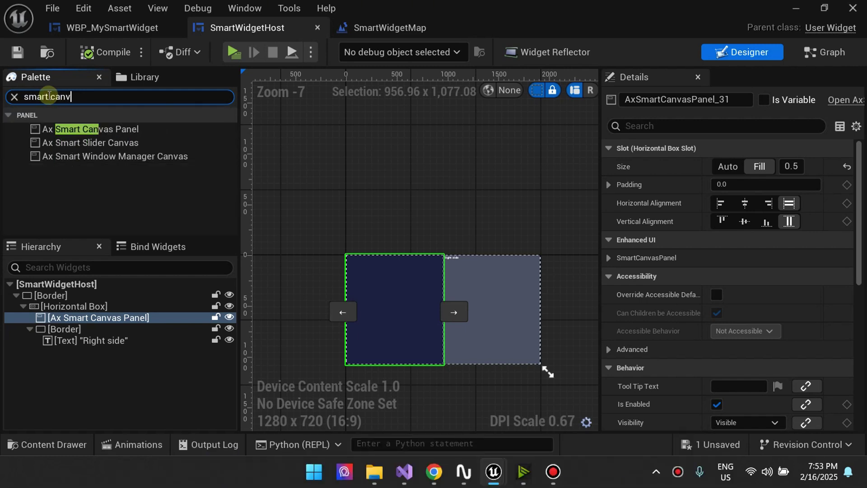
text(va)
click(50, 96)
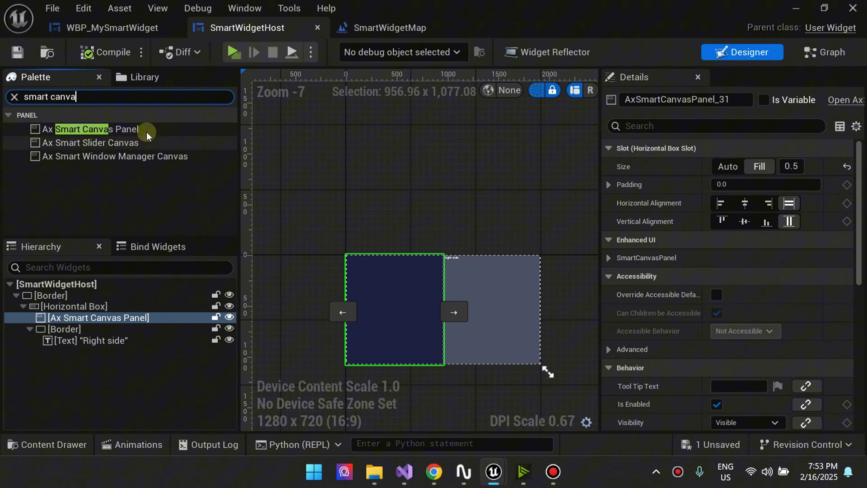
mouse_move(133, 128)
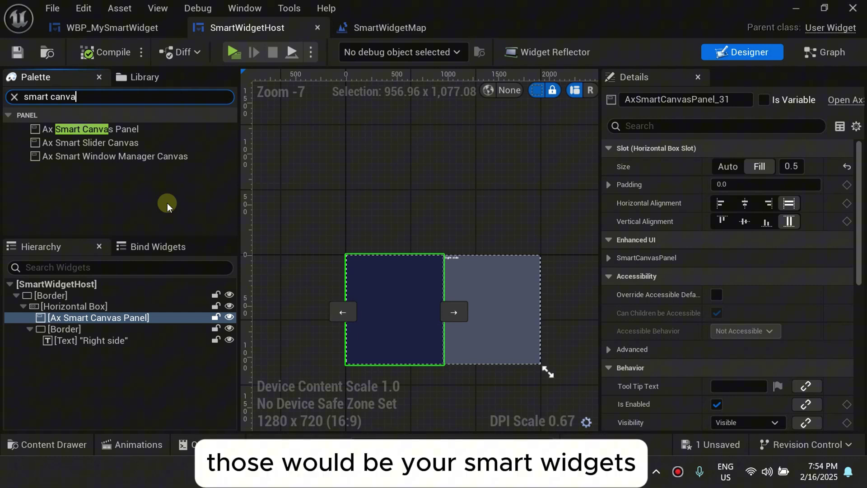
click(95, 385)
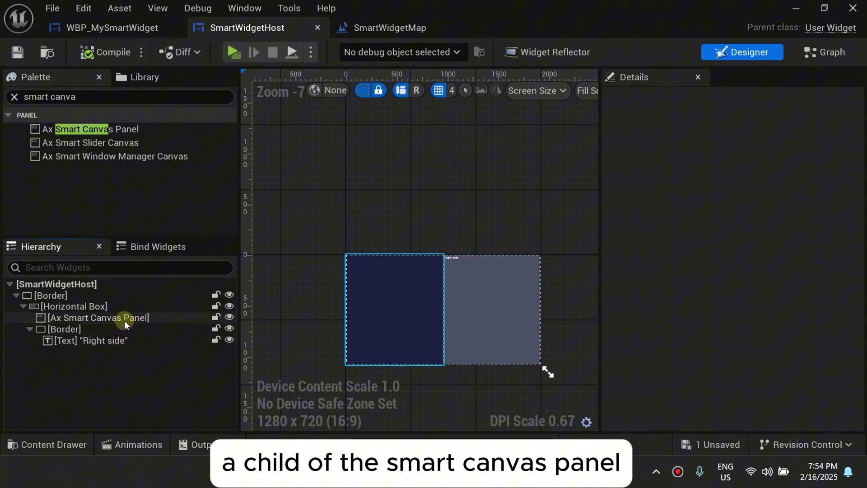
click(124, 321)
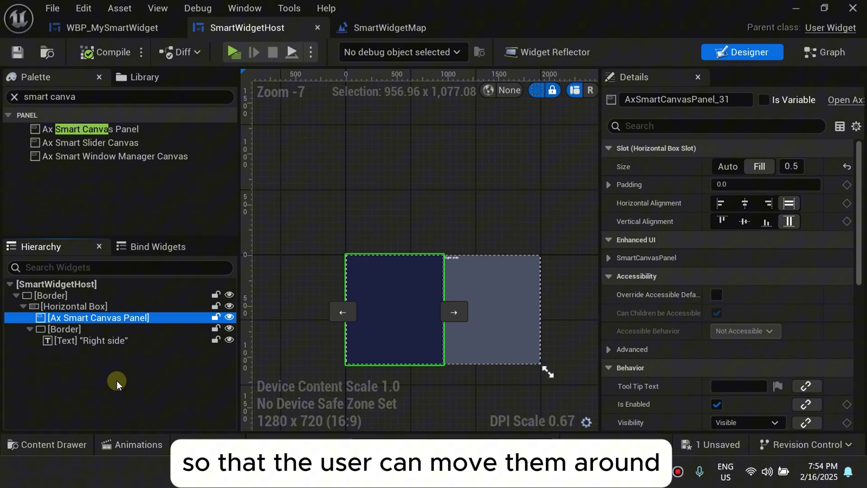
Step: Briefly open WBP_MySmartWidget, then go back to the level editor's Content Browser
click(117, 380)
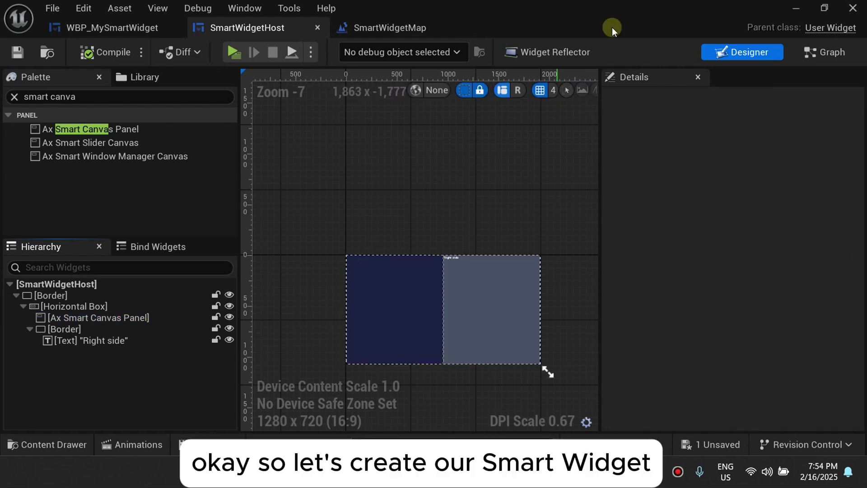
click(793, 7)
click(447, 345)
double_click(480, 310)
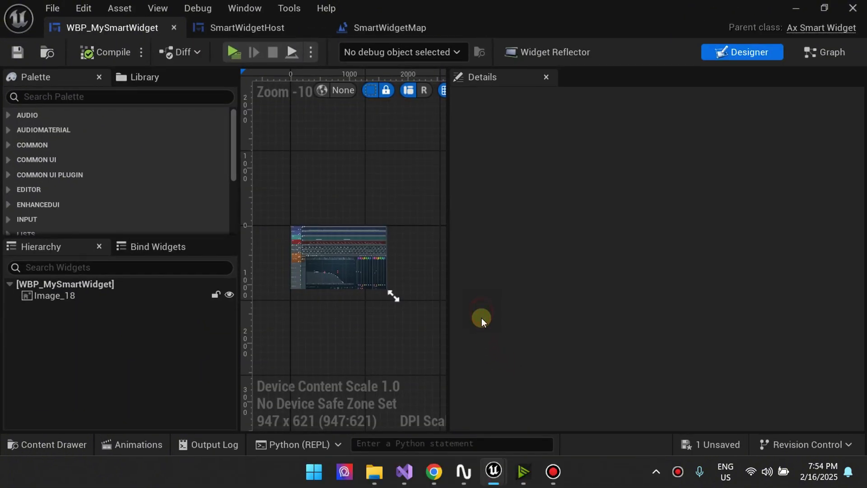
click(796, 8)
Step: Start a new Widget Blueprint, search 'Smart', select AxSmartWidget as parent, then cancel
right_click(518, 309)
scroll(564, 294, down, 6)
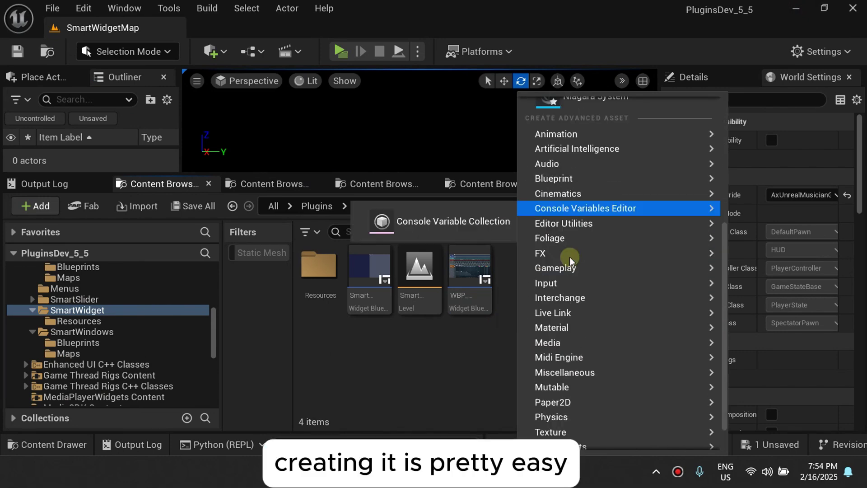
mouse_move(583, 429)
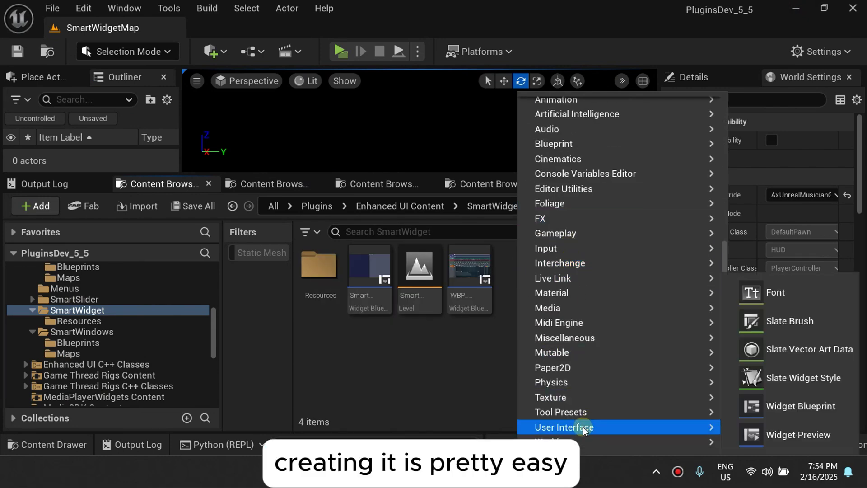
click(786, 409)
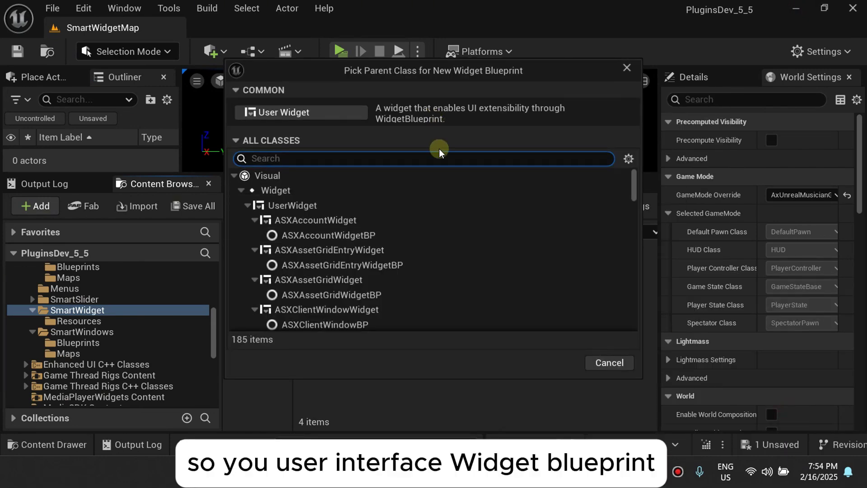
text(SmartSmart)
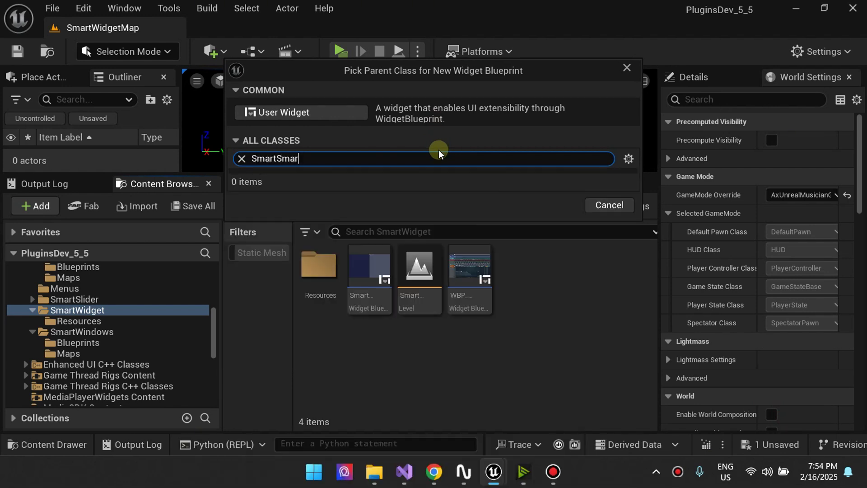
key(BackSpace)
key(BackSpace)
key(BackSpace)
key(BackSpace)
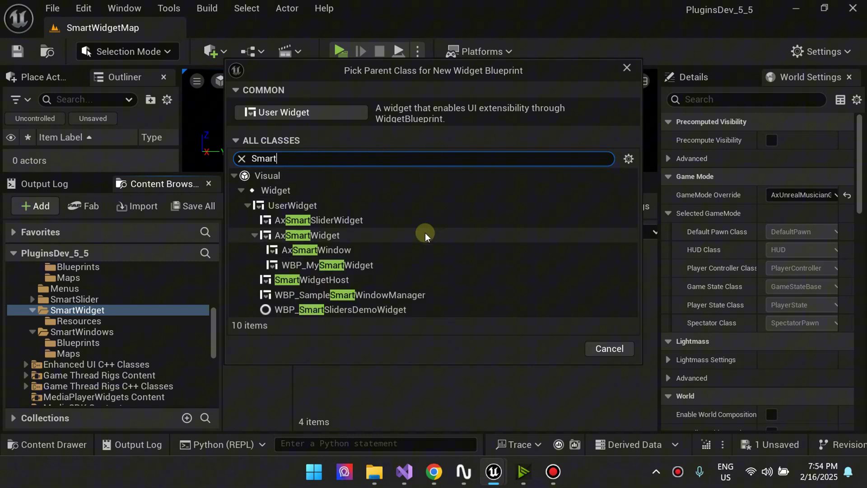
click(328, 237)
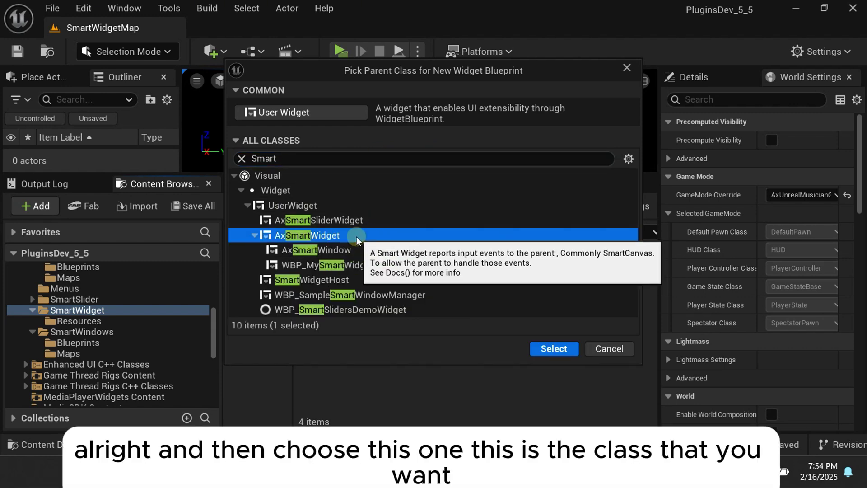
click(609, 349)
Step: Open WBP_MySmartWidget and check Image_18 and the root widget's top and bottom handle settings
double_click(484, 279)
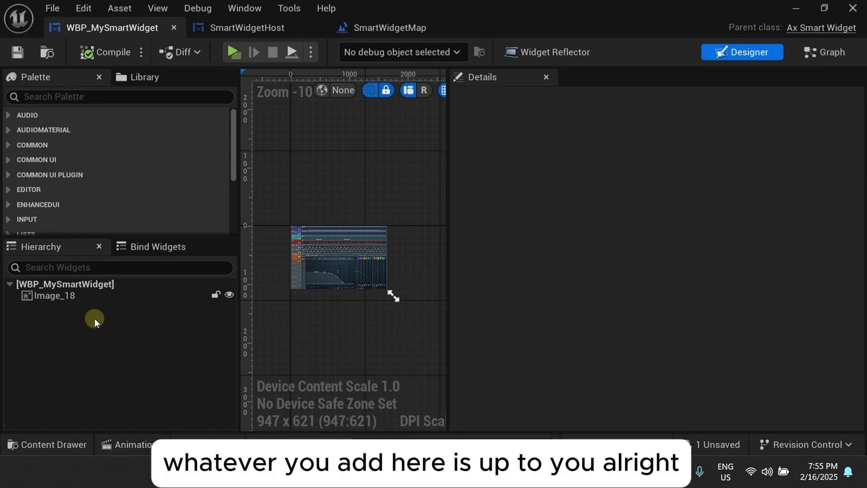
click(65, 295)
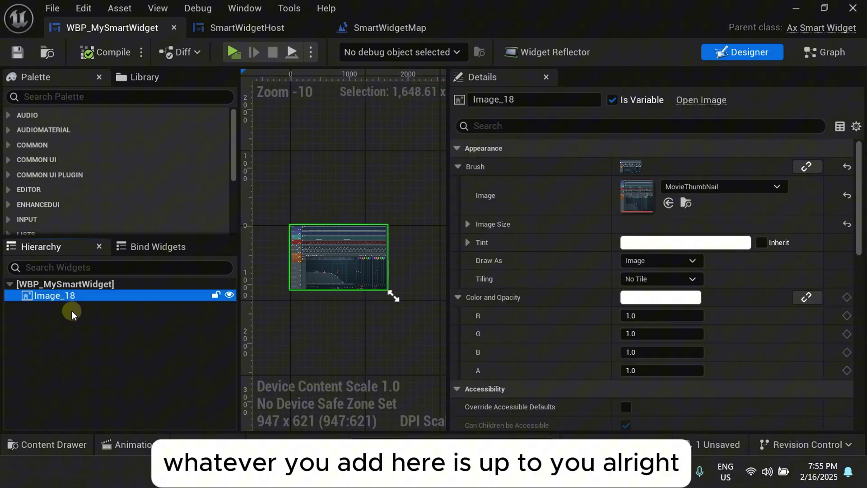
click(97, 372)
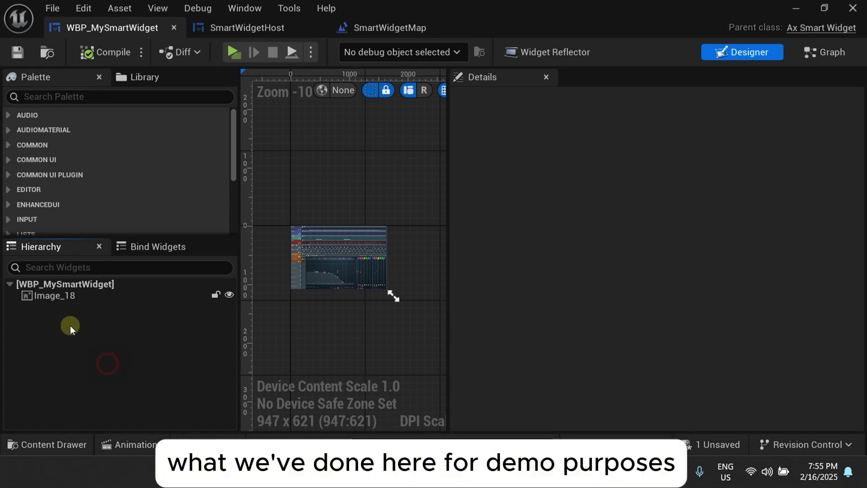
click(44, 297)
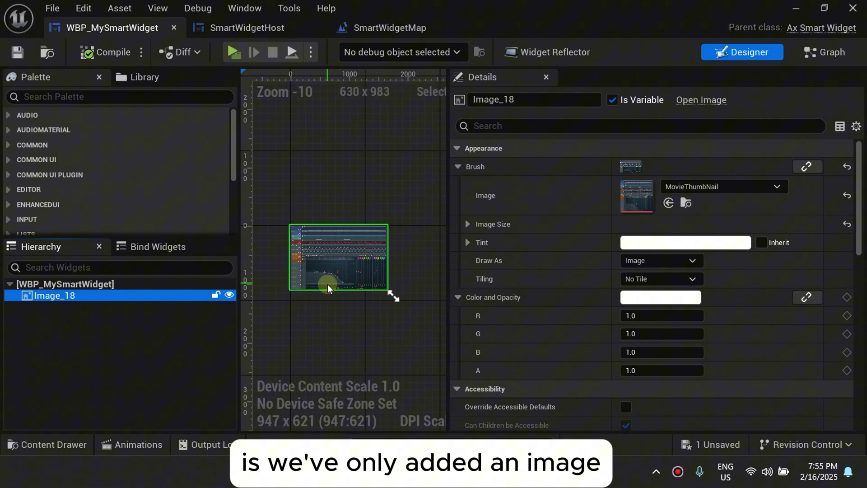
click(120, 331)
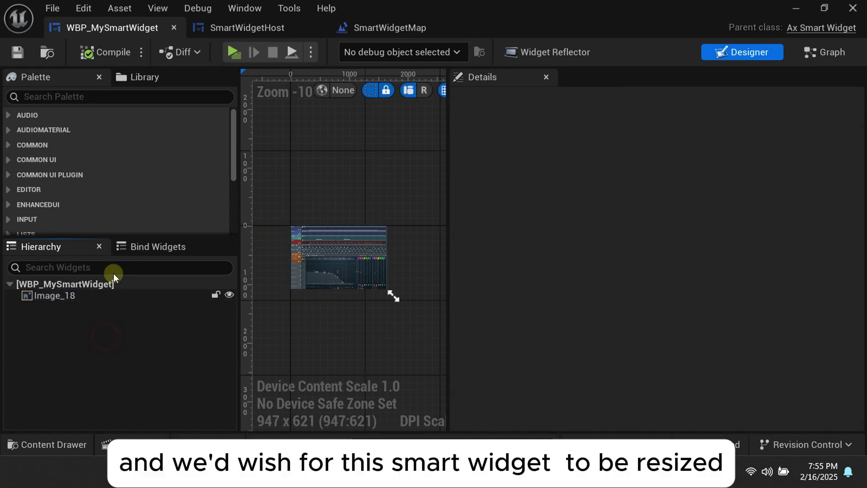
click(108, 284)
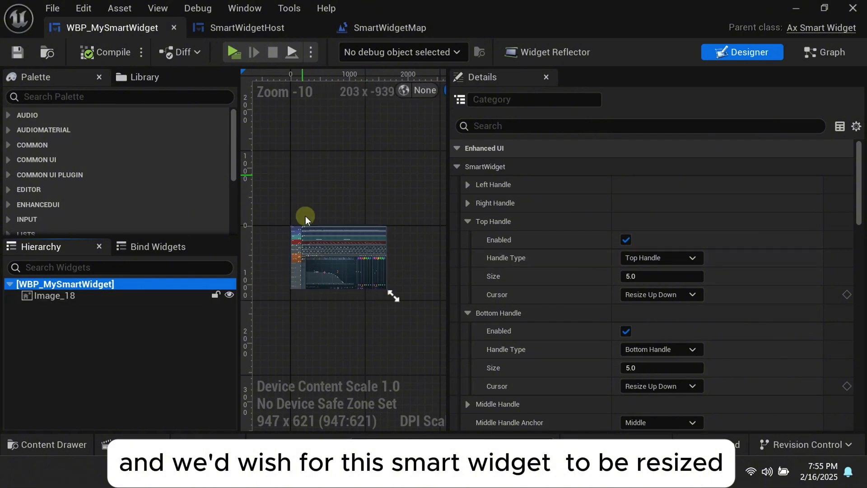
click(276, 32)
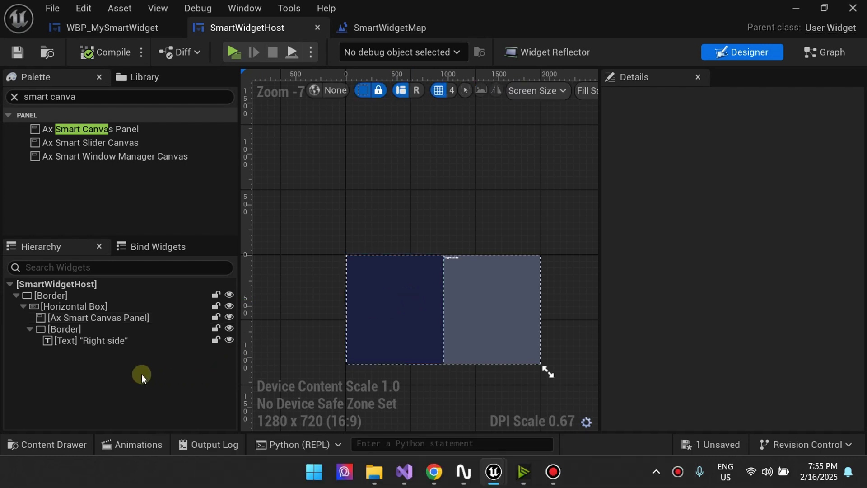
Step: Inspect SmartWidgetHost's Ax Smart Canvas Panel and 'Right side' text, ending with the panel selected
click(118, 318)
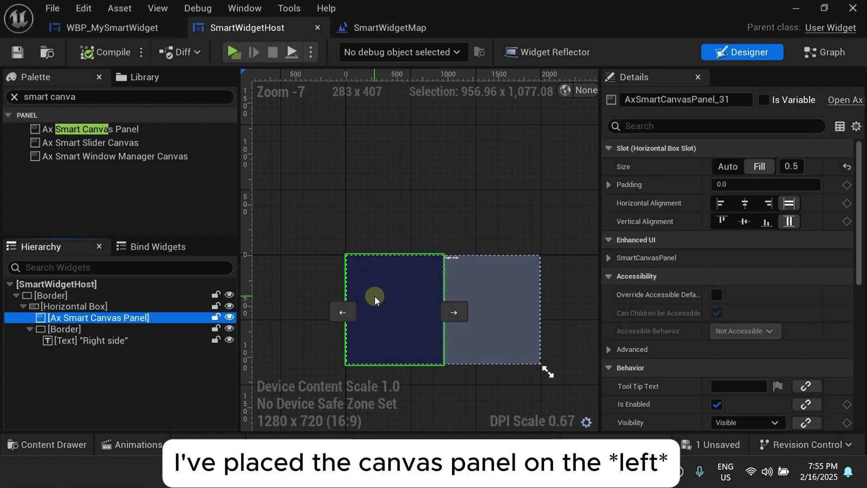
click(426, 241)
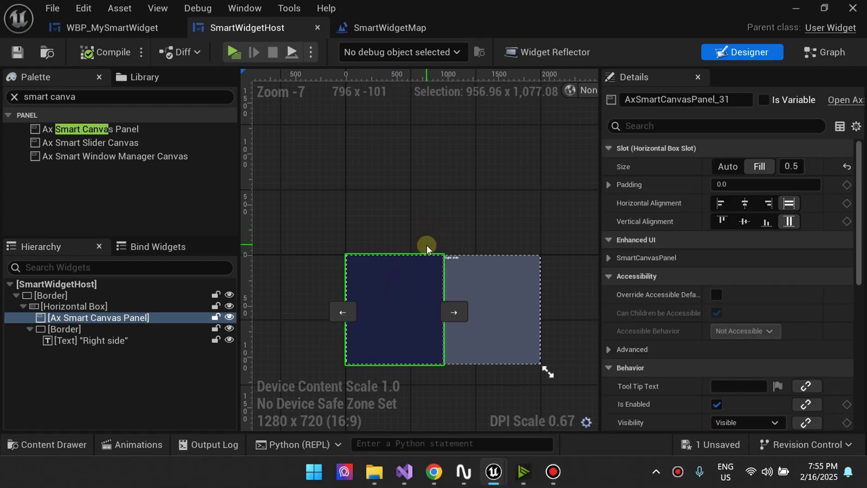
click(477, 277)
click(383, 288)
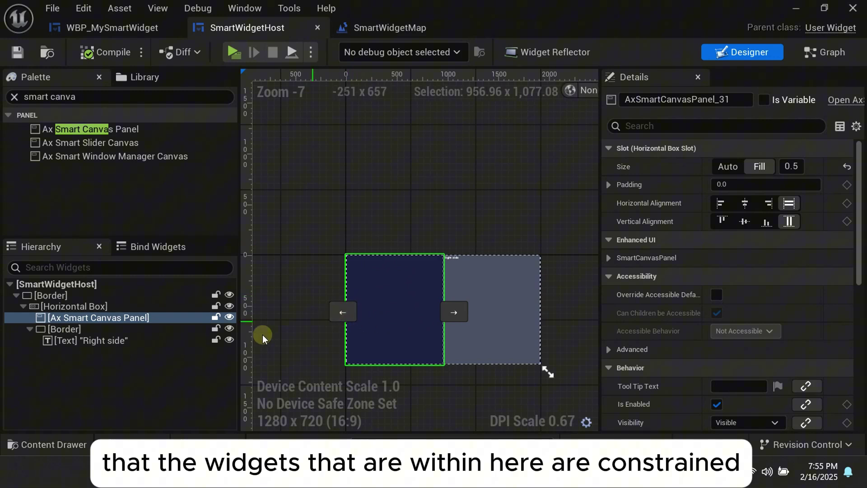
click(115, 365)
click(124, 32)
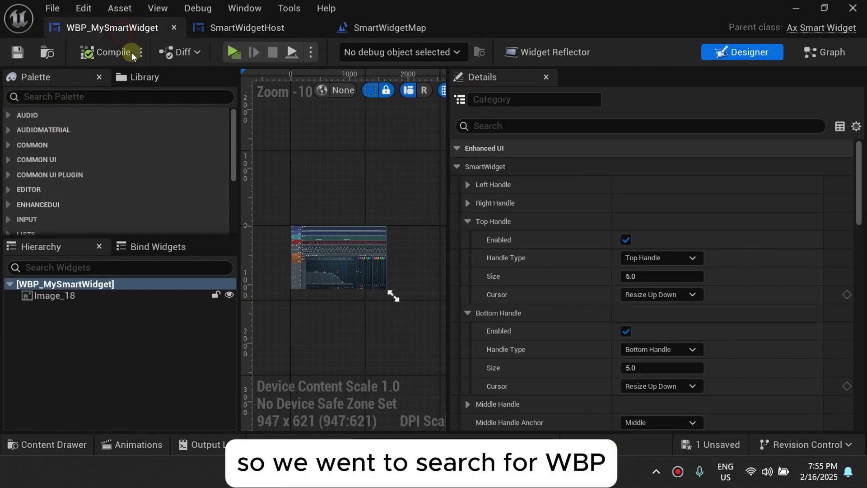
click(248, 30)
click(115, 317)
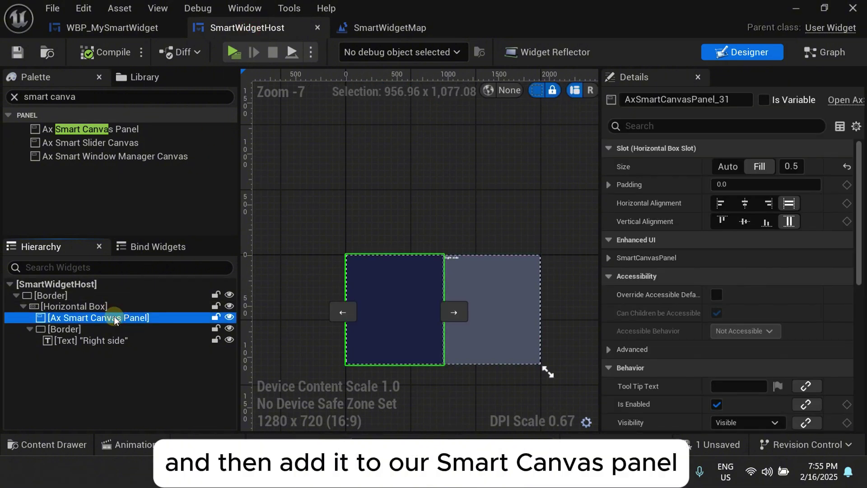
Step: Search the Palette for 'Wbp Smart Widget' and drag WBP My Smart Widget into the Ax Smart Canvas Panel
click(68, 97)
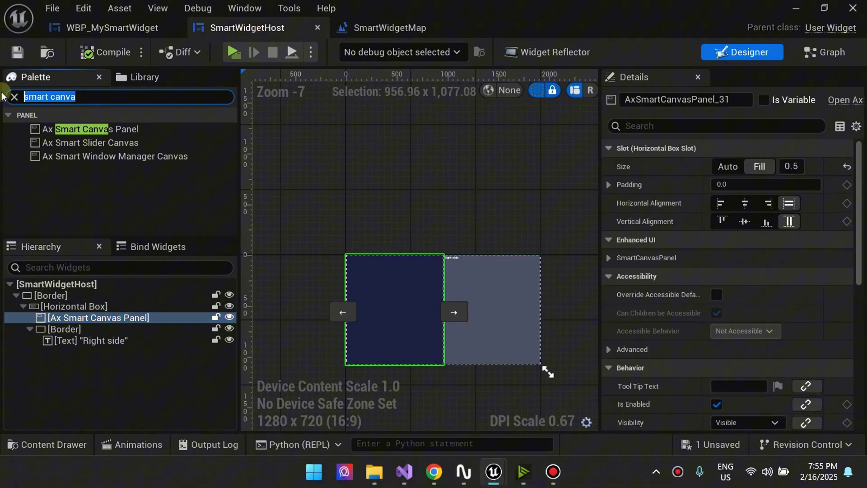
text(Wbp Smart Wid)
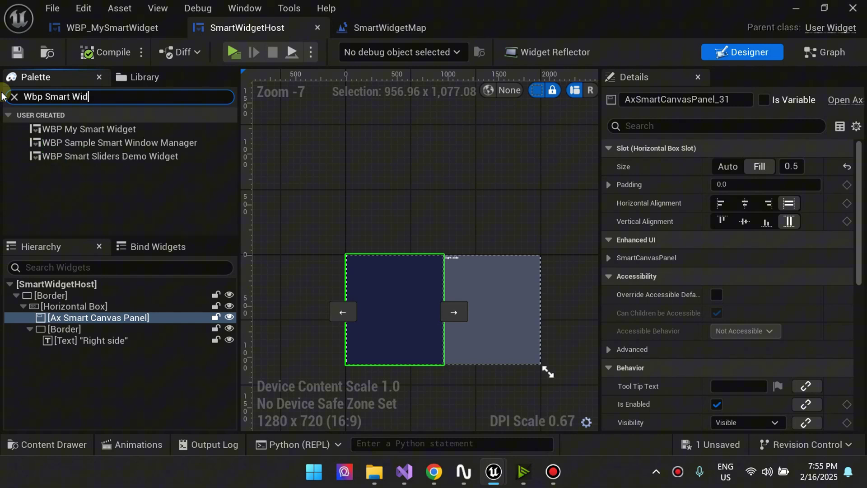
text(get)
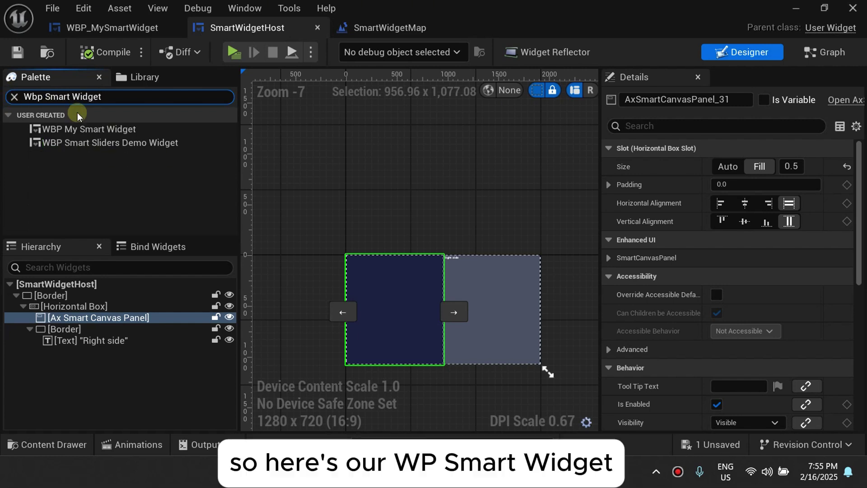
drag(102, 129, 129, 318)
click(79, 330)
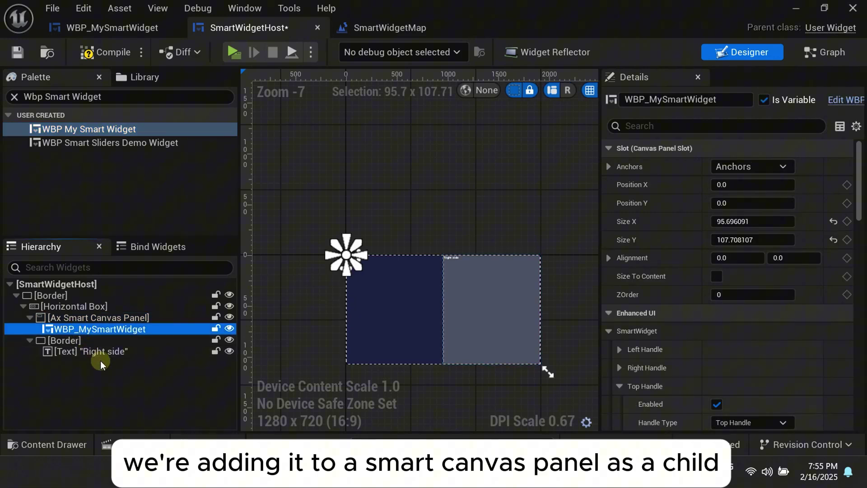
click(123, 398)
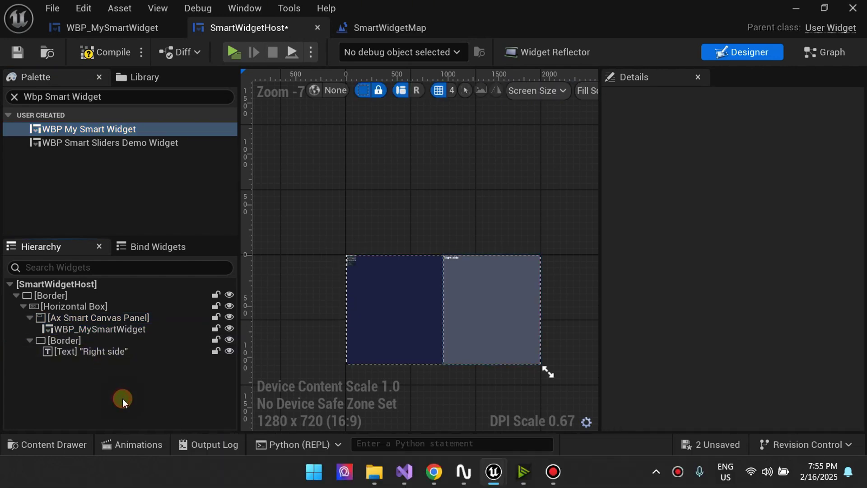
Step: Check the SmartWidgetMap level blueprint's Create Smart Widget Host Widget node, then return to the level editor
click(411, 29)
scroll(343, 126, down, 1)
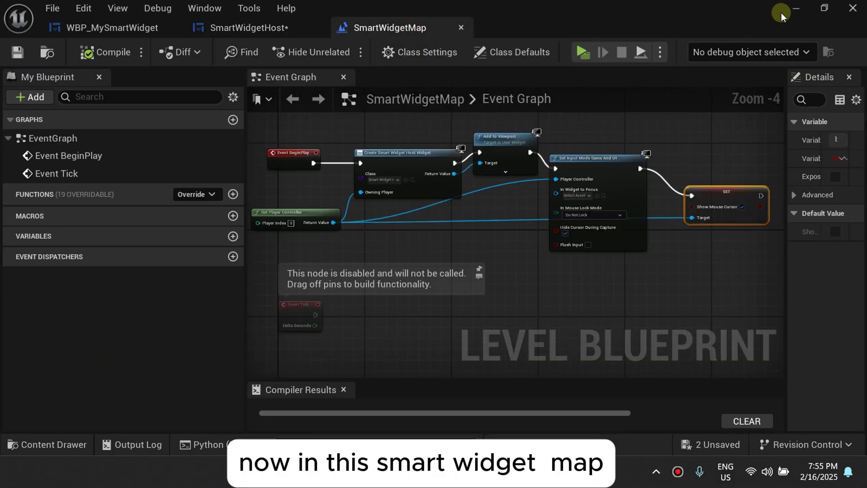
click(795, 8)
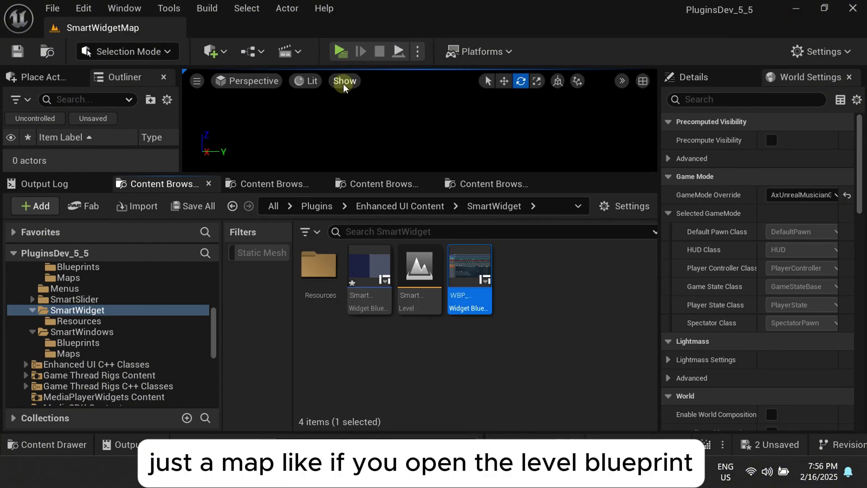
click(252, 51)
click(310, 154)
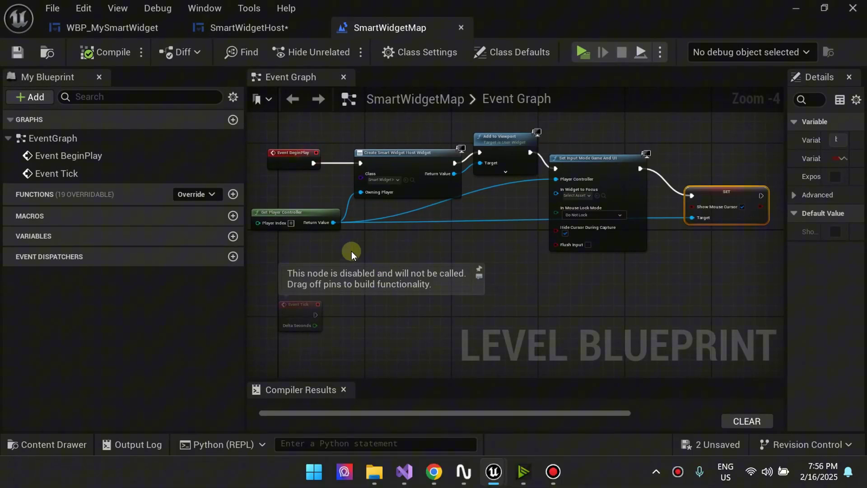
click(694, 256)
scroll(363, 172, up, 4)
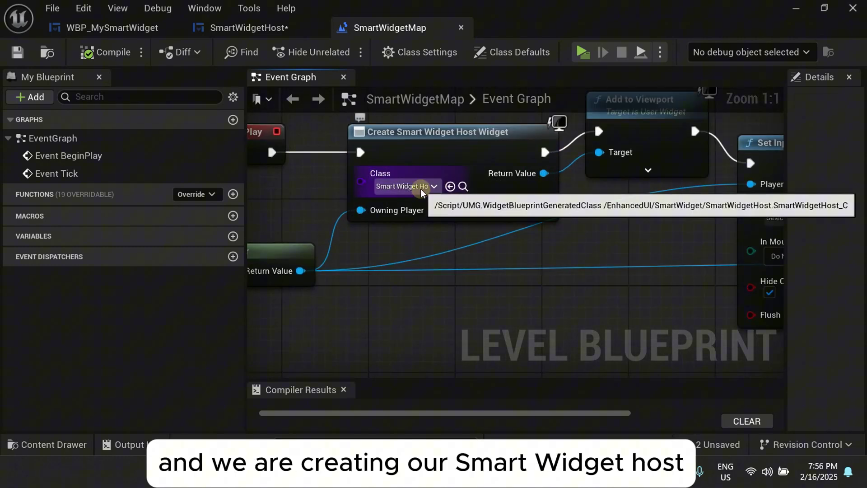
click(285, 28)
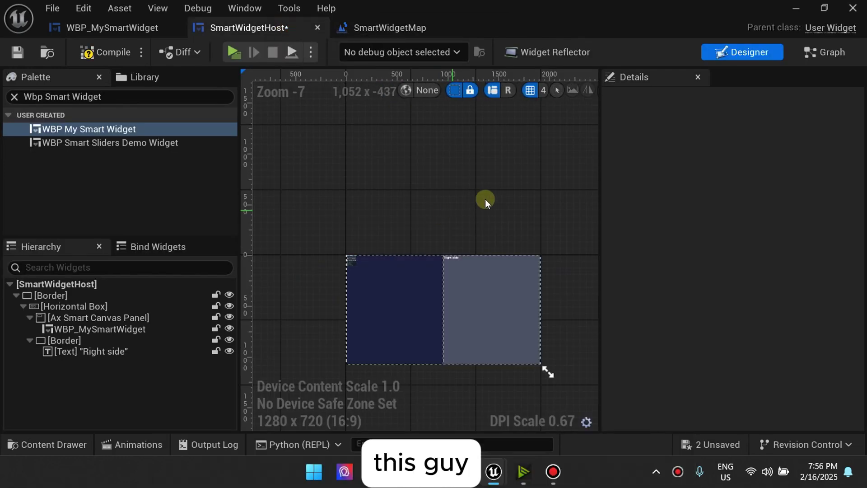
click(795, 9)
click(337, 52)
drag(27, 49, 198, 109)
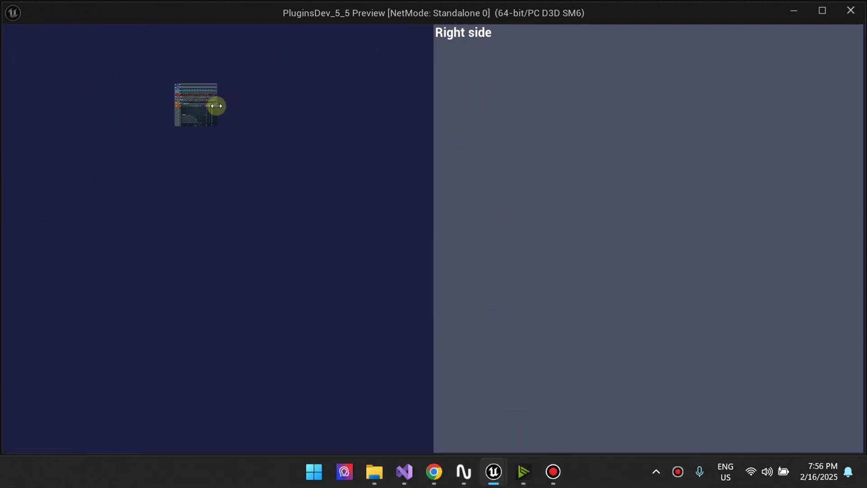
drag(216, 105, 445, 99)
drag(335, 109, 201, 31)
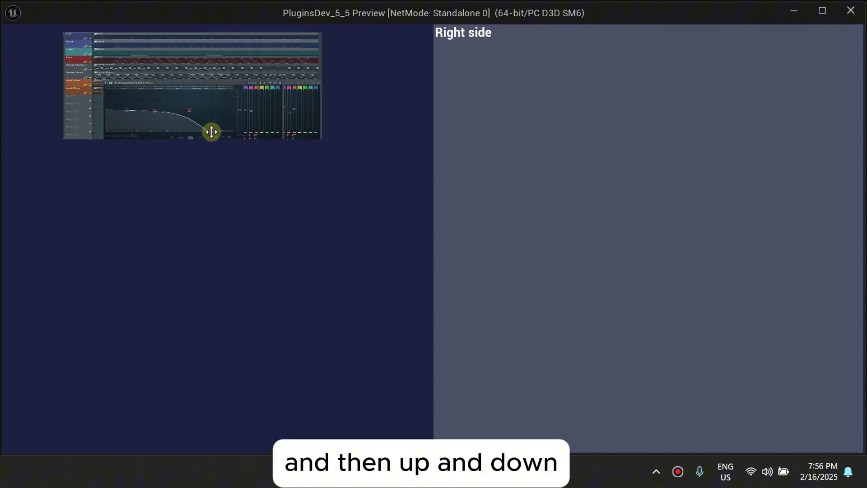
drag(207, 138, 219, 251)
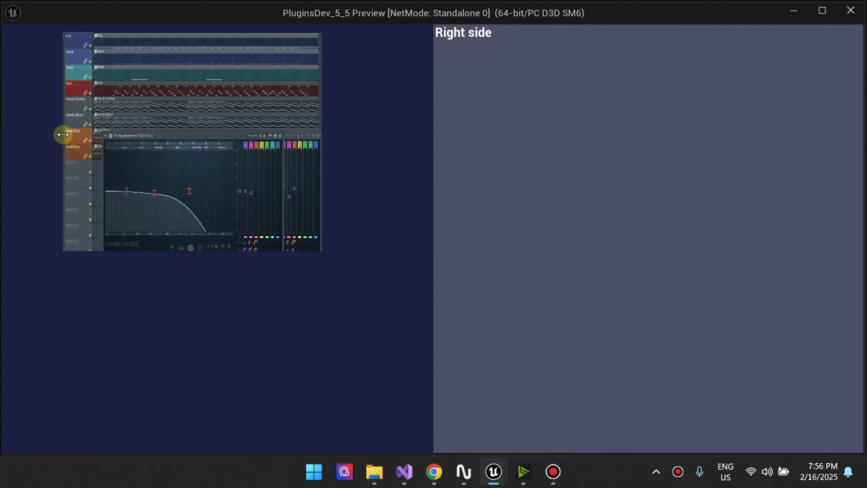
drag(59, 138, 6, 163)
drag(250, 135, 351, 30)
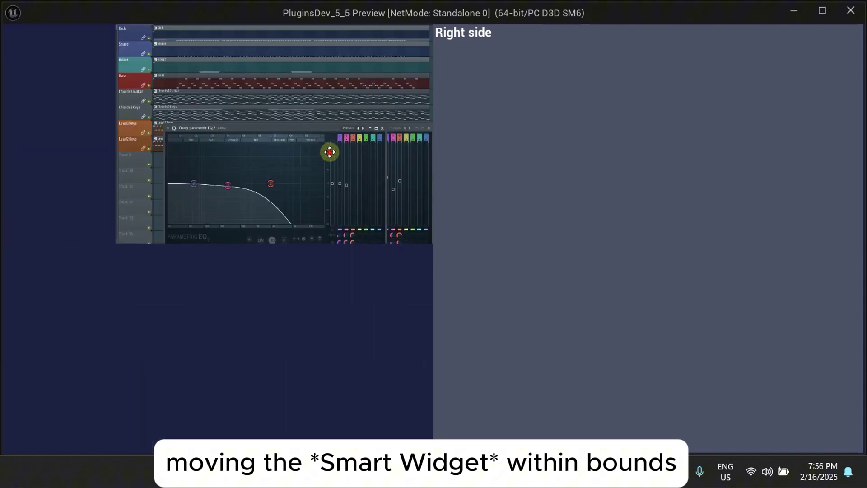
drag(328, 158, 183, 127)
Step: Close the play preview and open the SmartWidgetHost widget blueprint
click(850, 11)
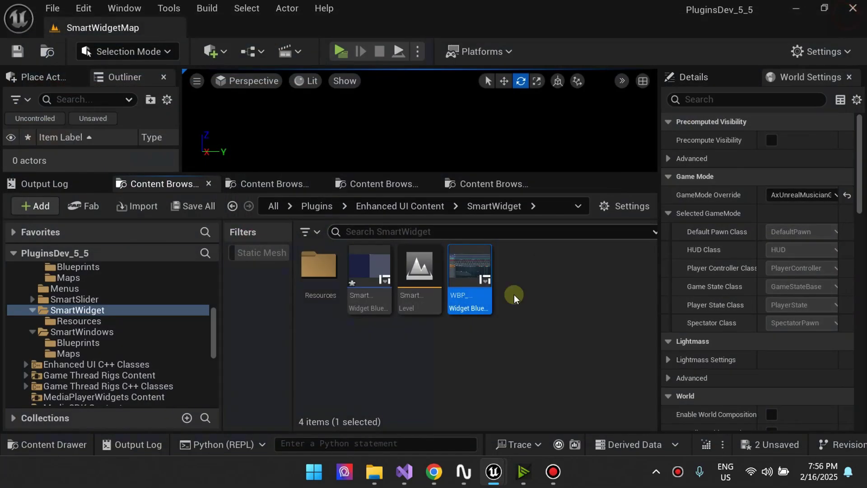
click(442, 338)
double_click(379, 302)
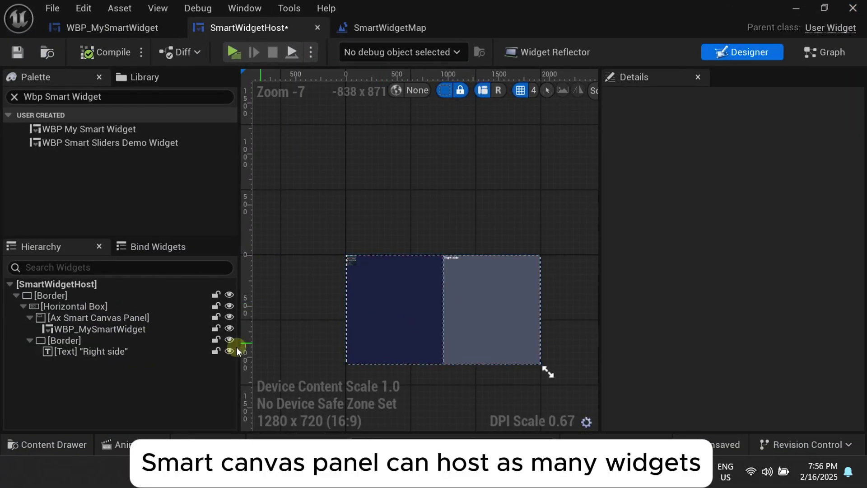
Step: Duplicate WBP_MySmartWidget in the Hierarchy and select the new WBP_MySmartWidget_1 copy
click(121, 327)
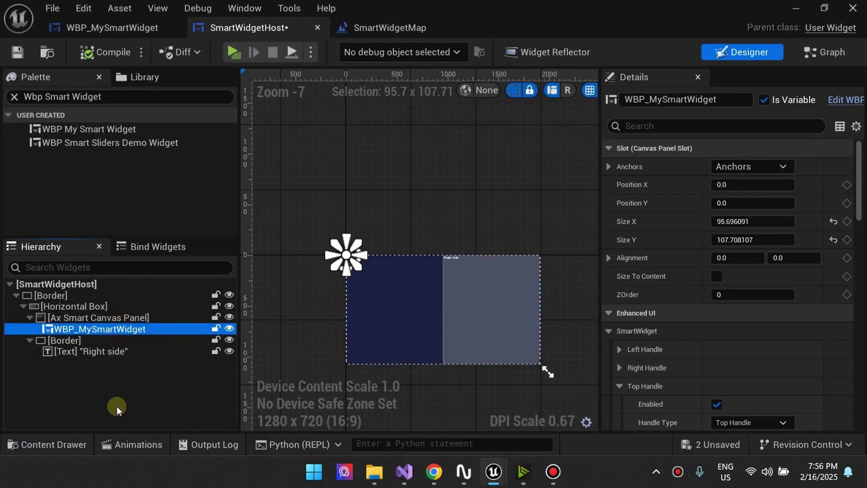
click(117, 406)
right_click(119, 327)
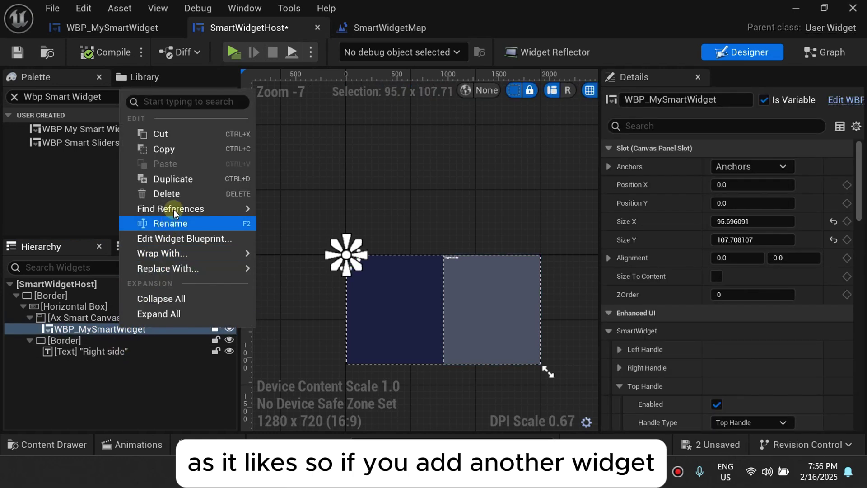
click(179, 177)
click(149, 369)
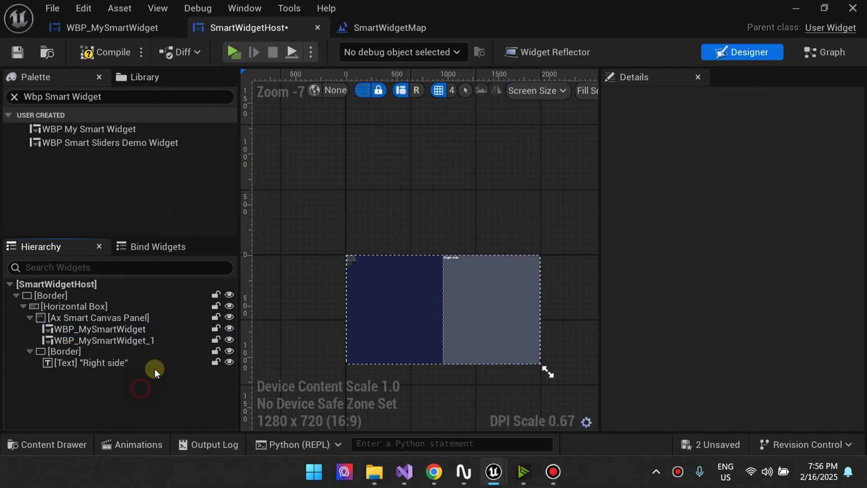
click(161, 338)
scroll(328, 261, up, 3)
scroll(328, 260, up, 3)
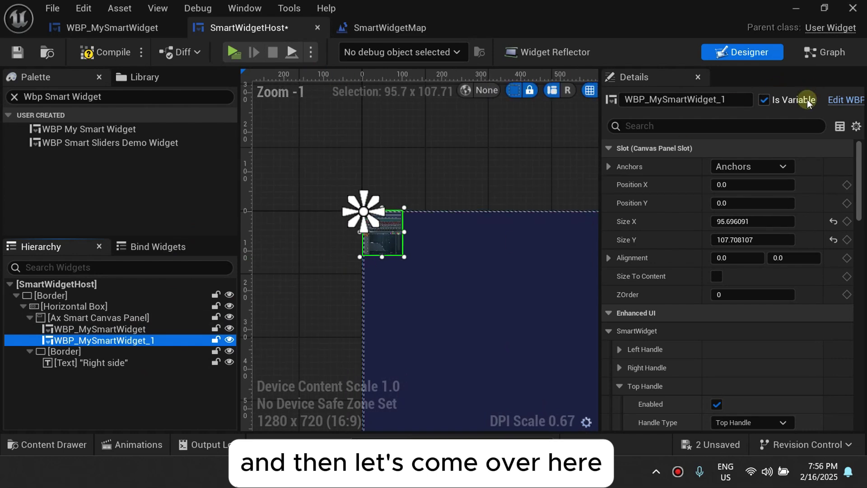
Step: Wire Event Construct to Set Brush, with a WBP_MySmartWidget_1 getter as Image 18's target, and compile
click(817, 53)
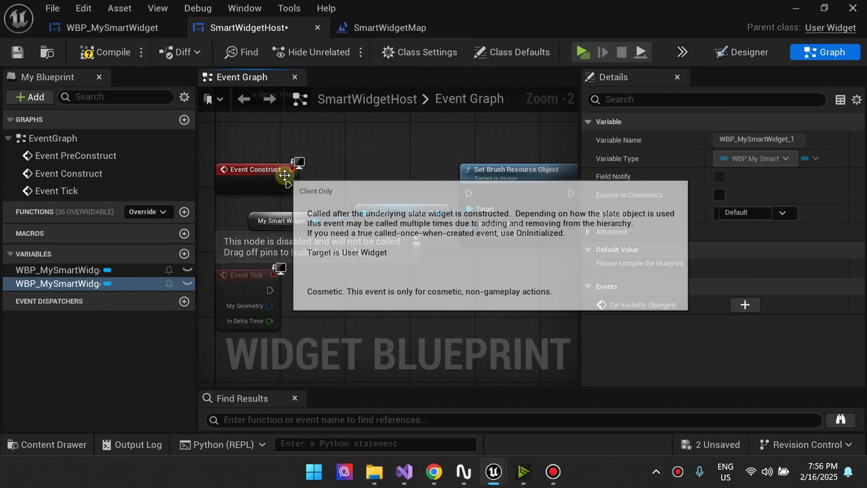
mouse_move(289, 184)
mouse_down()
mouse_move(438, 172)
mouse_move(469, 194)
mouse_up()
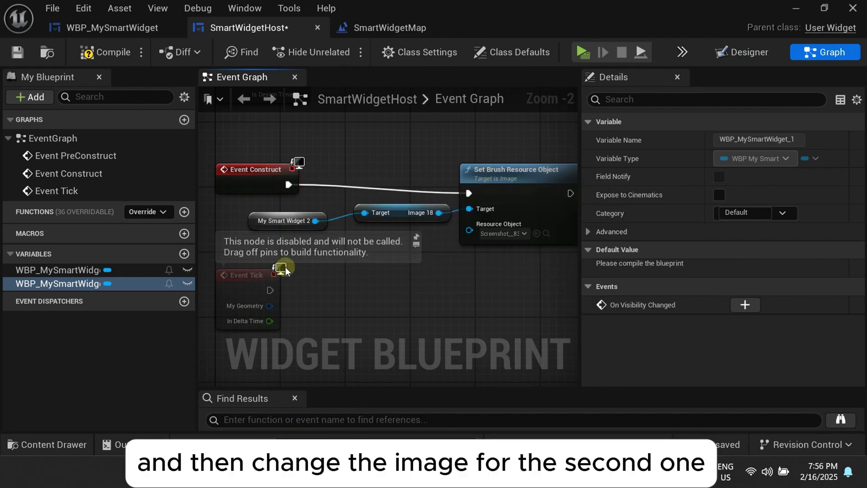
drag(54, 284, 332, 269)
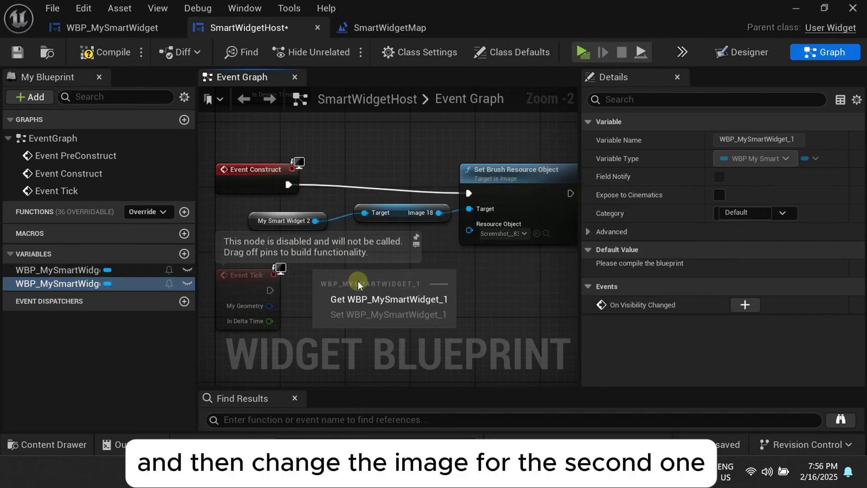
click(394, 297)
drag(394, 278, 365, 212)
right_drag(521, 235, 424, 240)
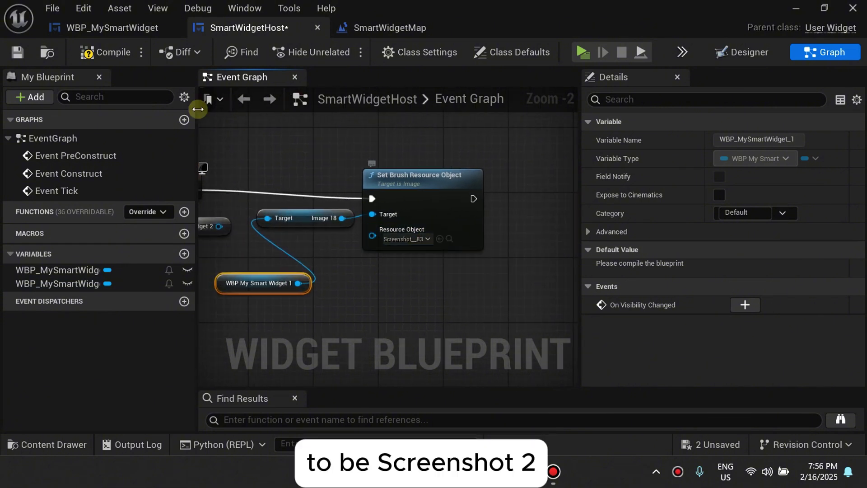
click(111, 52)
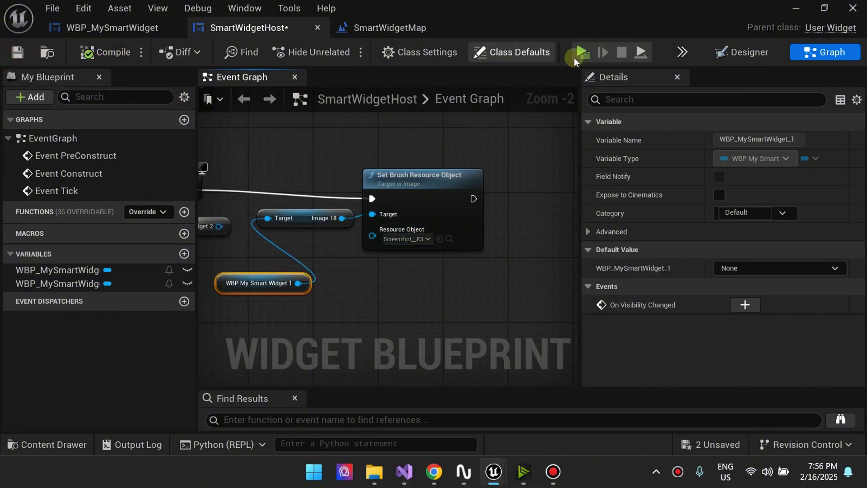
Step: Start Play and drag and resize the two image widgets around the left panel
click(572, 52)
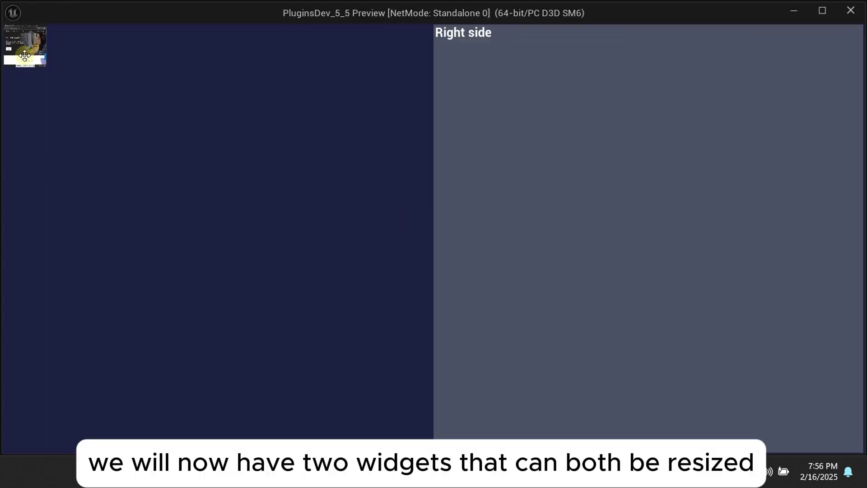
drag(10, 65, 120, 224)
drag(150, 112, 227, 26)
drag(233, 111, 275, 249)
drag(118, 230, 253, 476)
drag(221, 426, 108, 160)
drag(162, 181, 19, 255)
Step: Place the Visual Studio and DAW images along the left panel's top and shrink both
drag(208, 151, 436, 152)
drag(351, 199, 256, 212)
drag(161, 299, 208, 64)
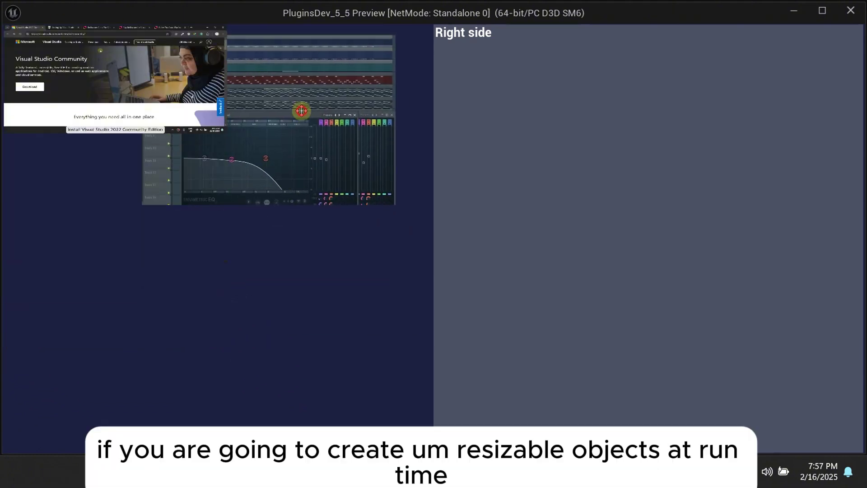
drag(302, 115, 325, 95)
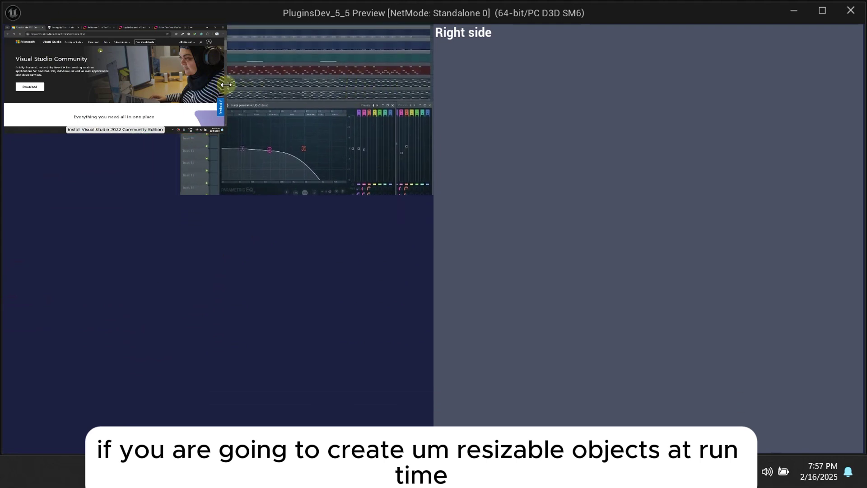
drag(226, 85, 161, 90)
drag(128, 133, 124, 91)
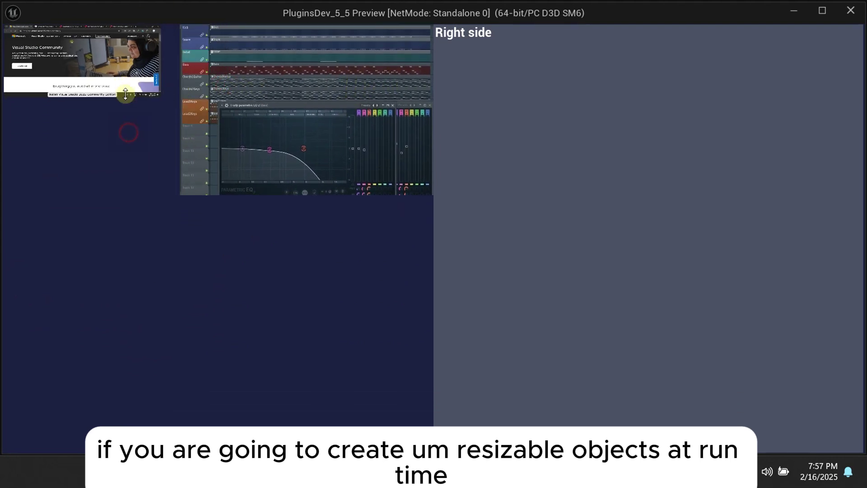
drag(281, 169, 271, 143)
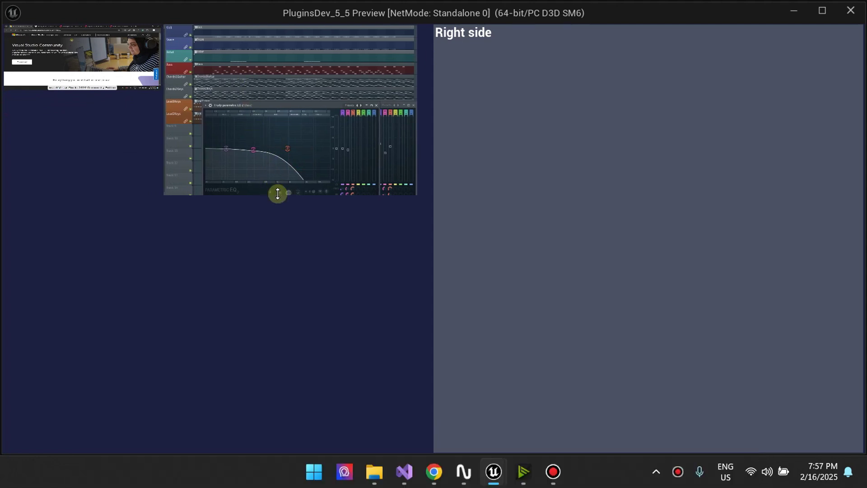
drag(277, 194, 257, 89)
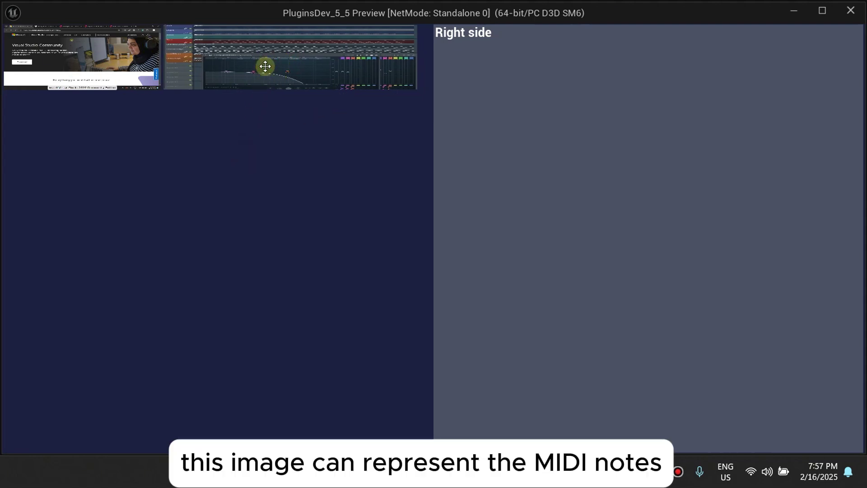
Step: Close the runtime preview and return to the WBP_MySmartWidget blueprint
click(850, 11)
click(443, 294)
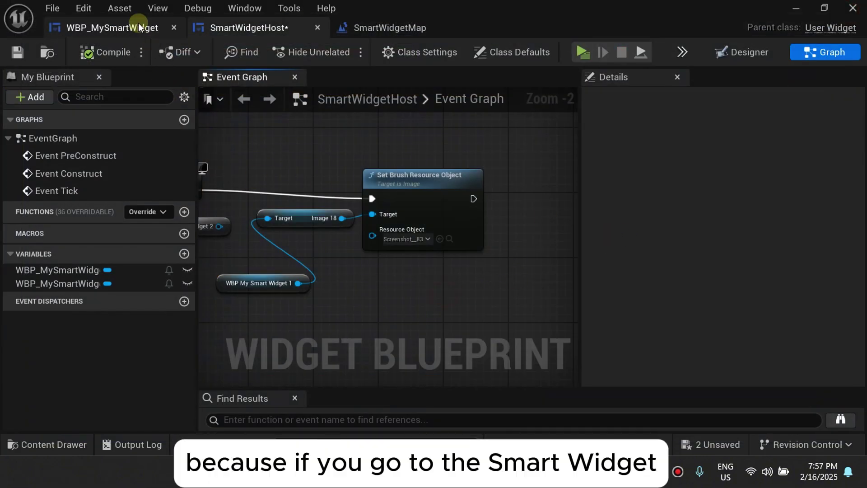
click(112, 27)
Step: Open AxSmartWidget.h from the parent class link and find the GetRepresentedObject documentation comment
click(830, 26)
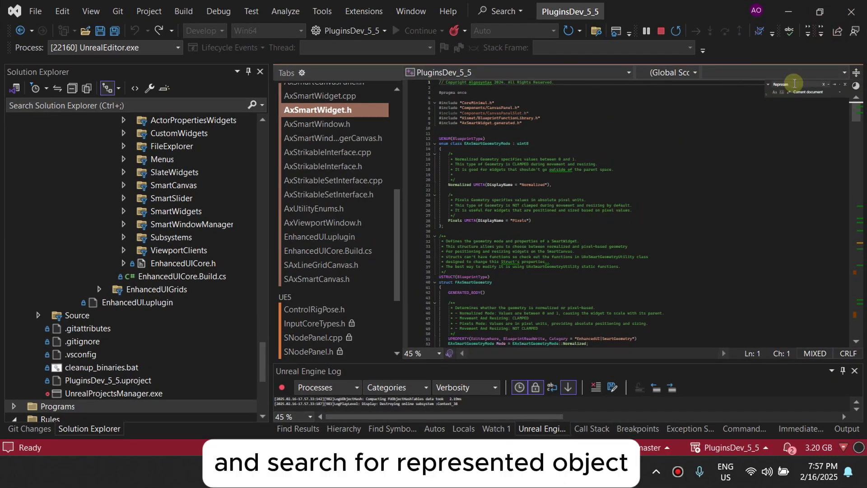
click(836, 87)
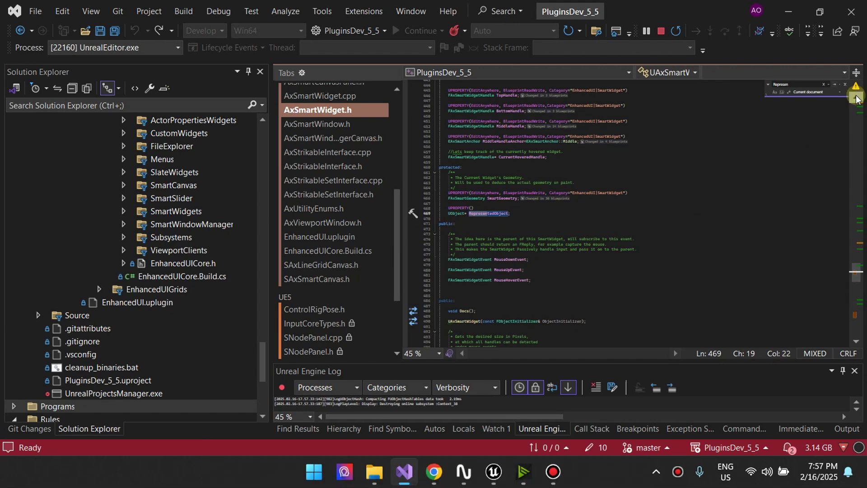
click(835, 87)
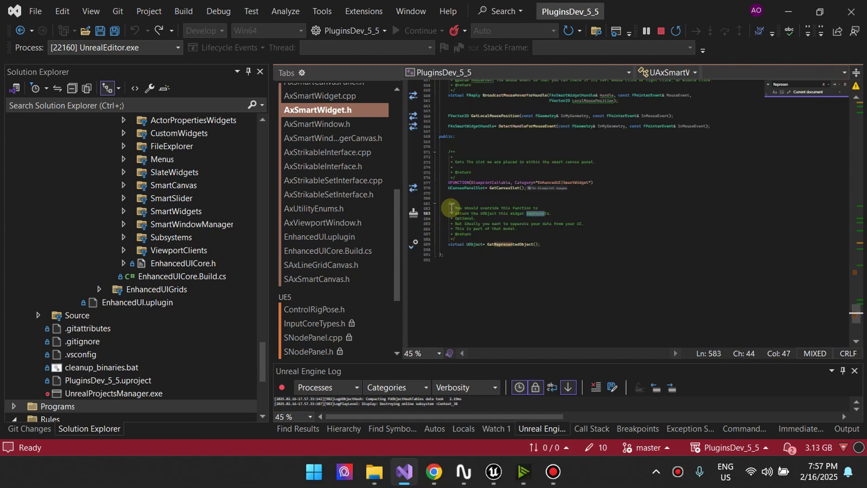
drag(441, 202, 548, 239)
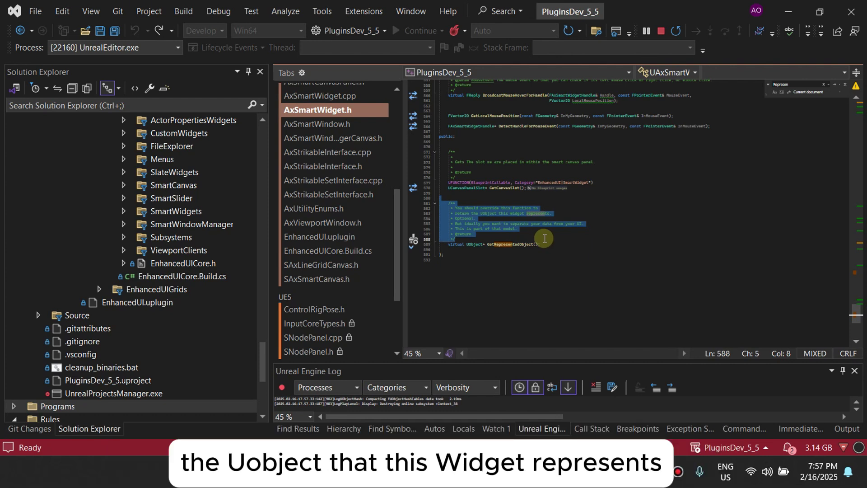
click(545, 238)
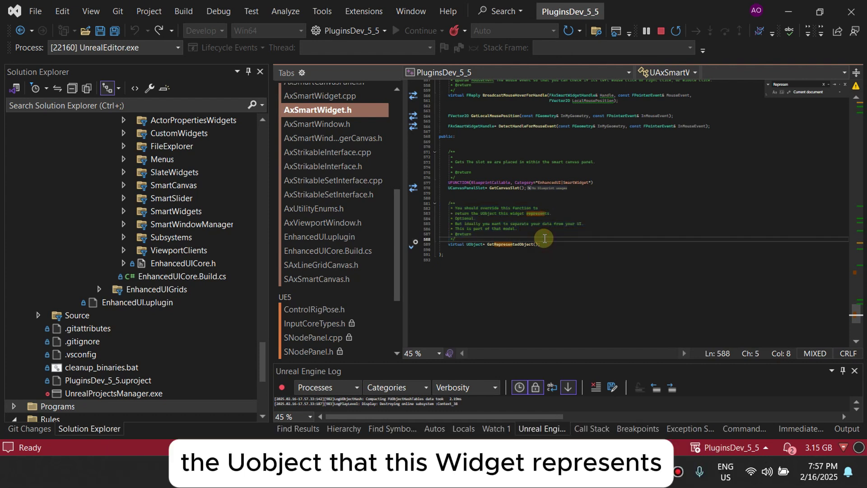
click(788, 9)
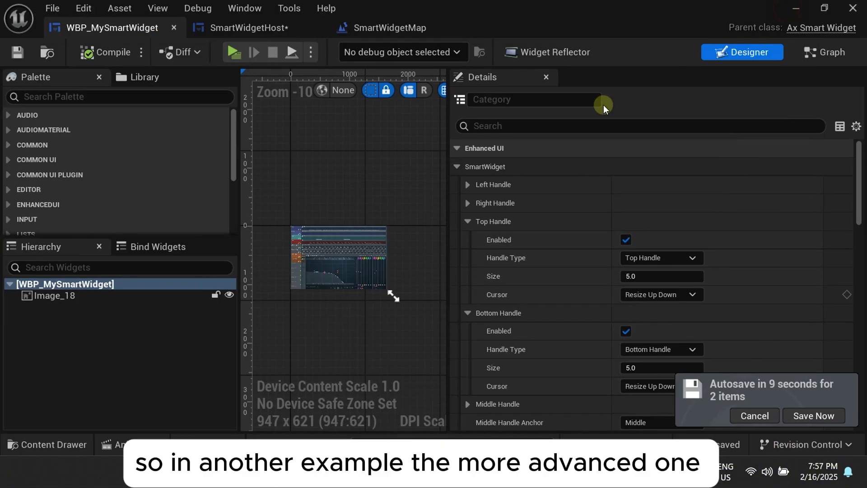
click(783, 11)
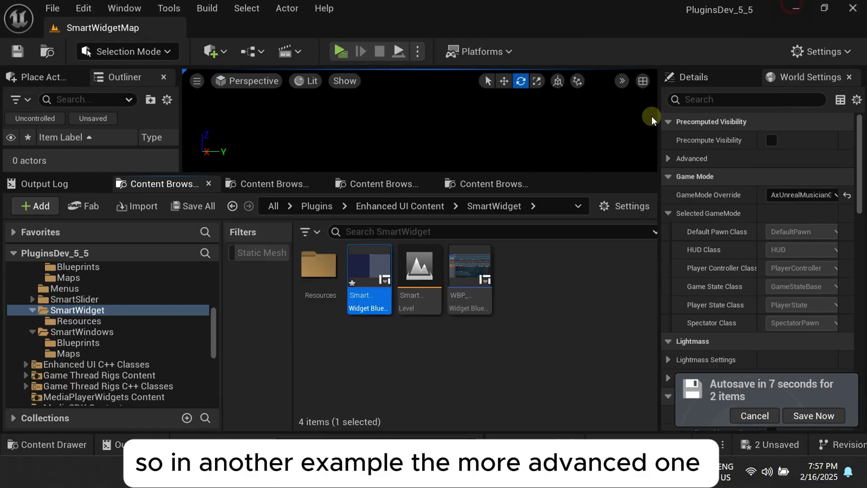
click(441, 358)
double_click(317, 271)
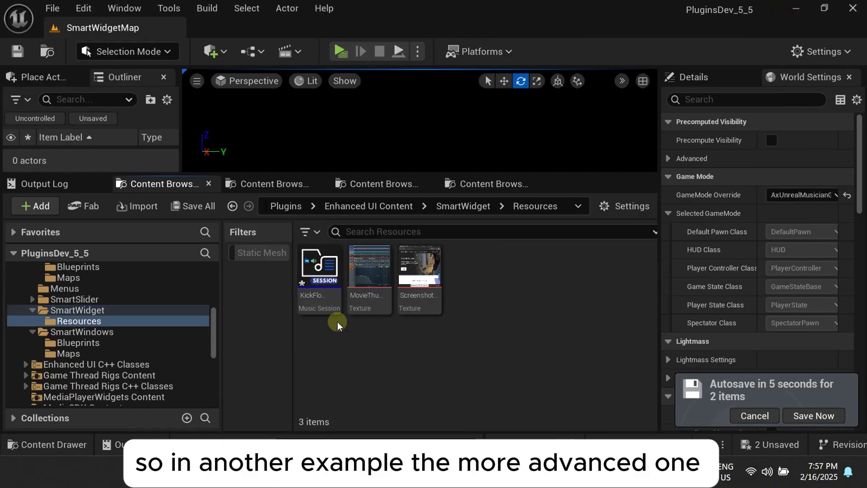
right_click(316, 278)
click(375, 160)
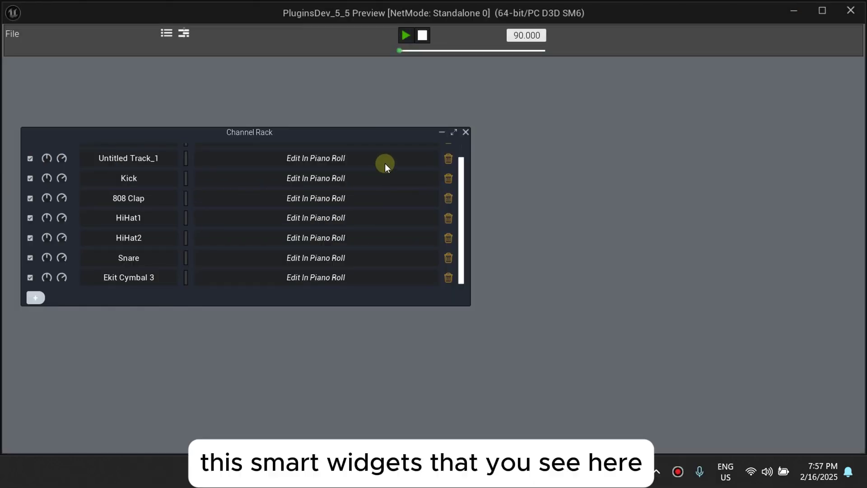
click(326, 196)
click(220, 203)
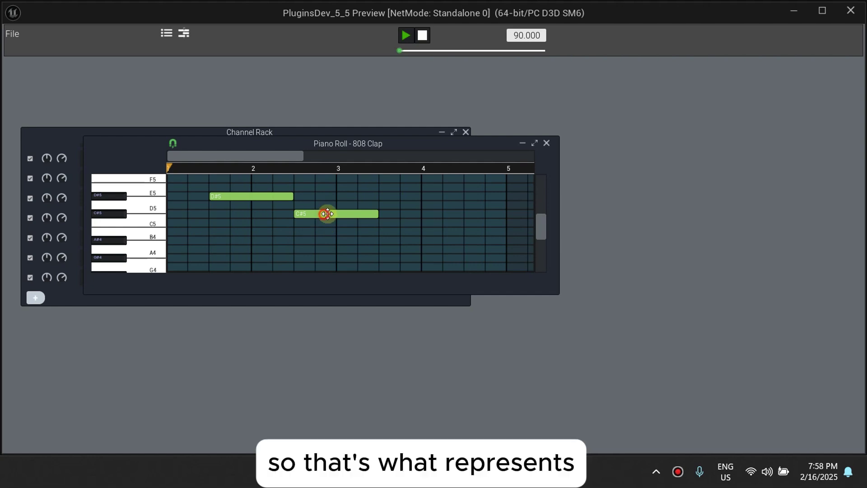
drag(340, 214, 278, 222)
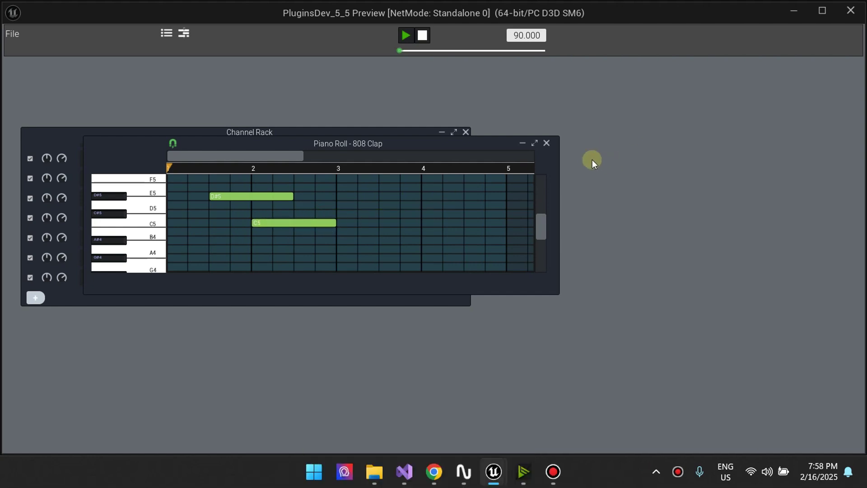
click(850, 10)
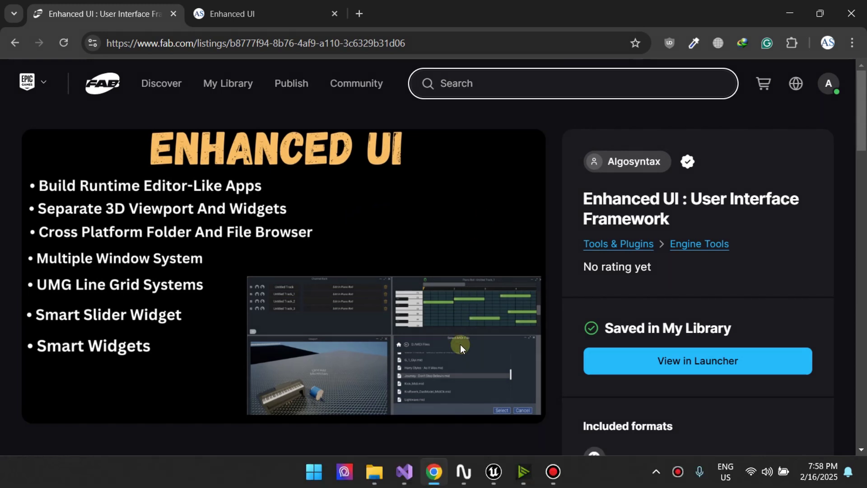
click(430, 462)
click(435, 377)
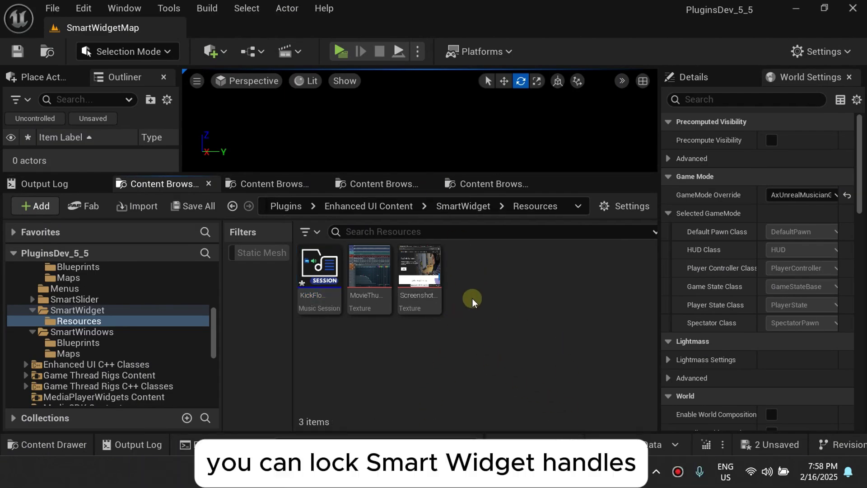
Step: Select the WBP_MySmartWidget instance in the SmartWidgetHost Designer layout
click(576, 381)
click(348, 275)
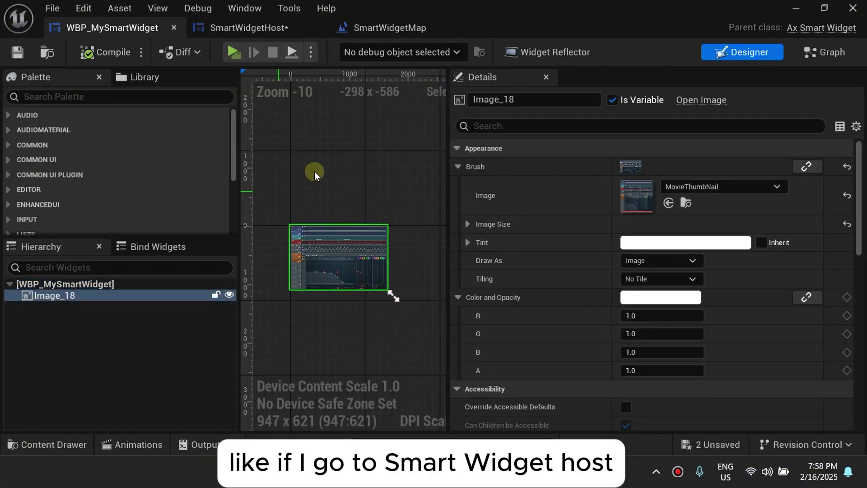
click(264, 28)
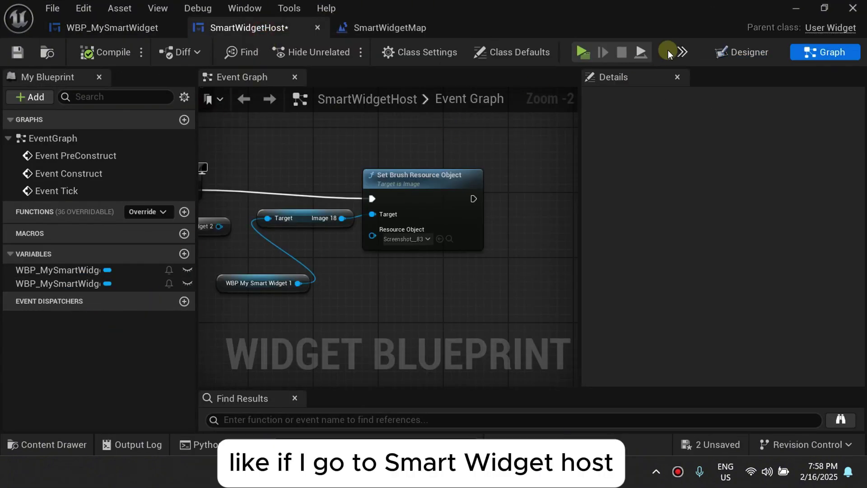
click(765, 53)
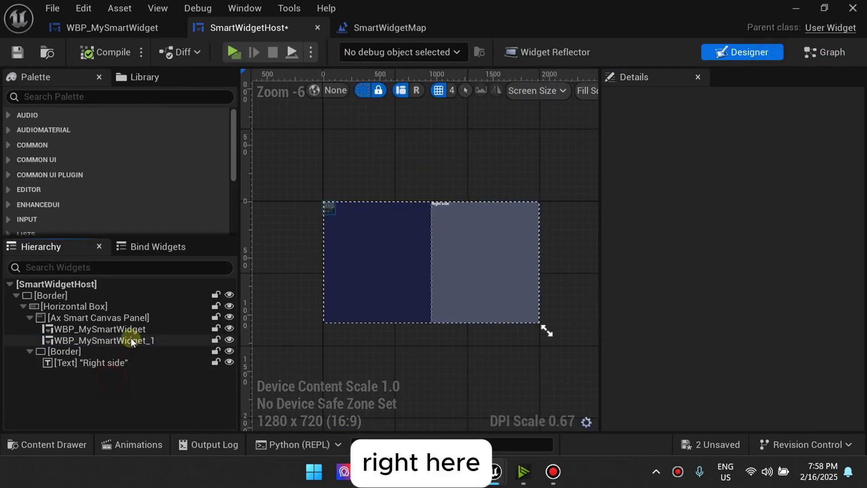
click(134, 330)
Step: Disable the widget's Top Handle and Bottom Handle in the Details panel
scroll(324, 218, up, 6)
scroll(333, 216, up, 2)
scroll(730, 268, down, 5)
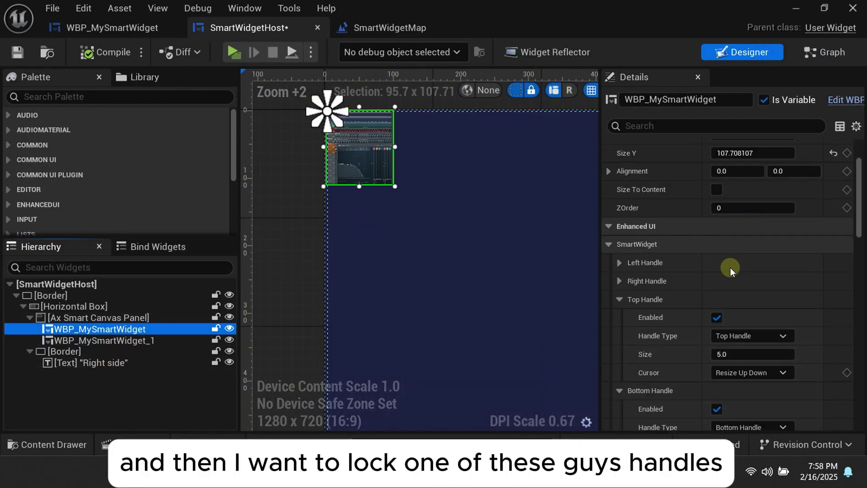
scroll(694, 217, up, 2)
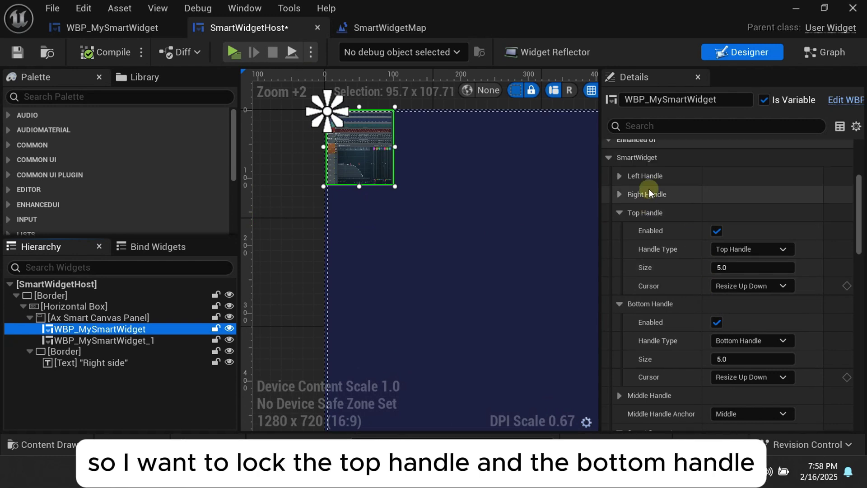
click(717, 230)
scroll(686, 271, down, 2)
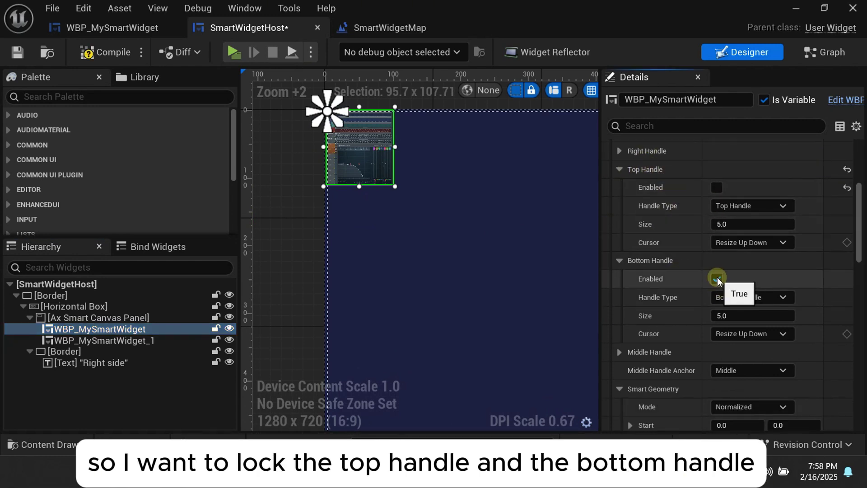
click(620, 170)
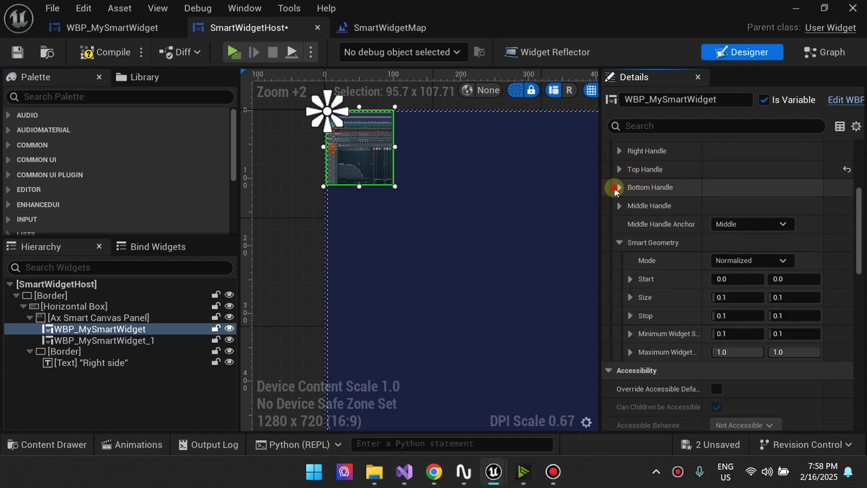
click(717, 207)
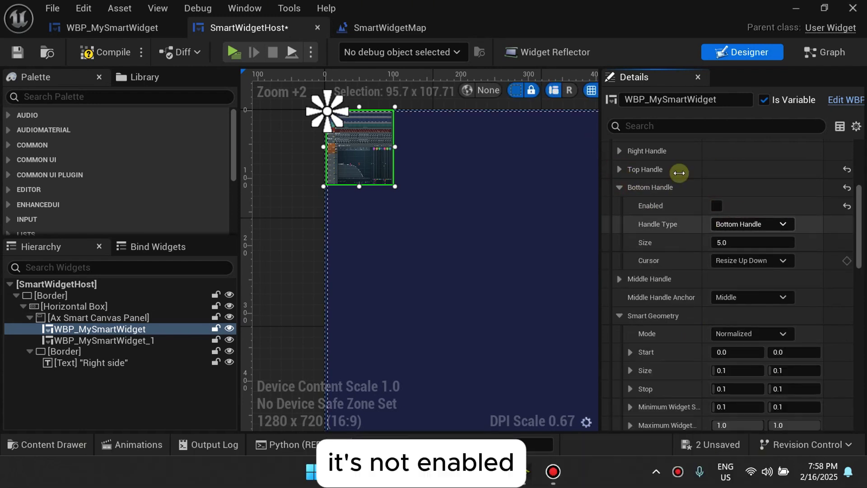
Step: Save SmartWidgetHost, keeping Resize Up Down as the handle cursor
click(28, 56)
click(759, 259)
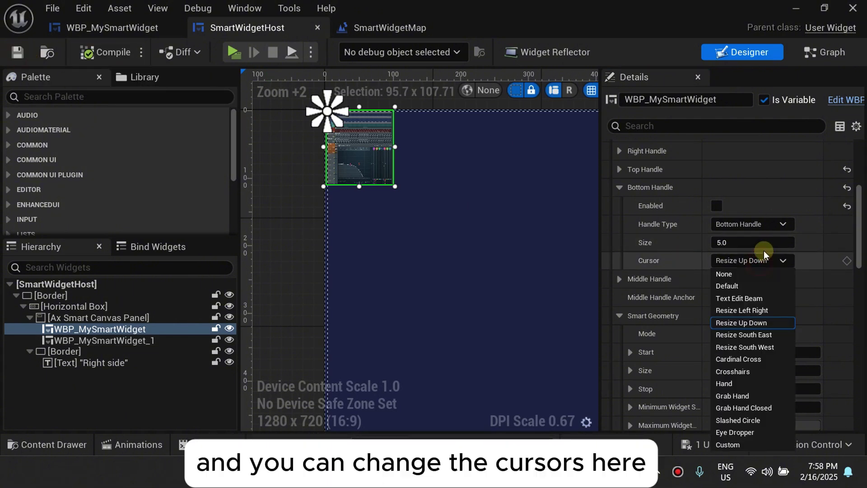
click(684, 251)
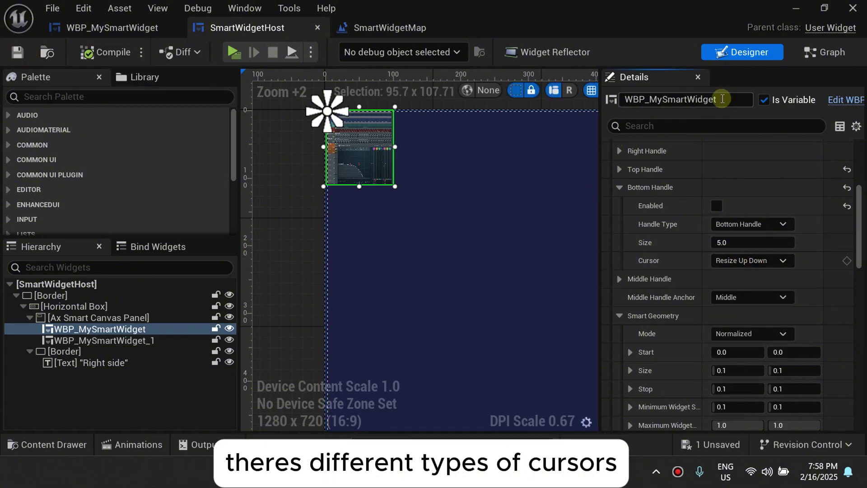
click(233, 52)
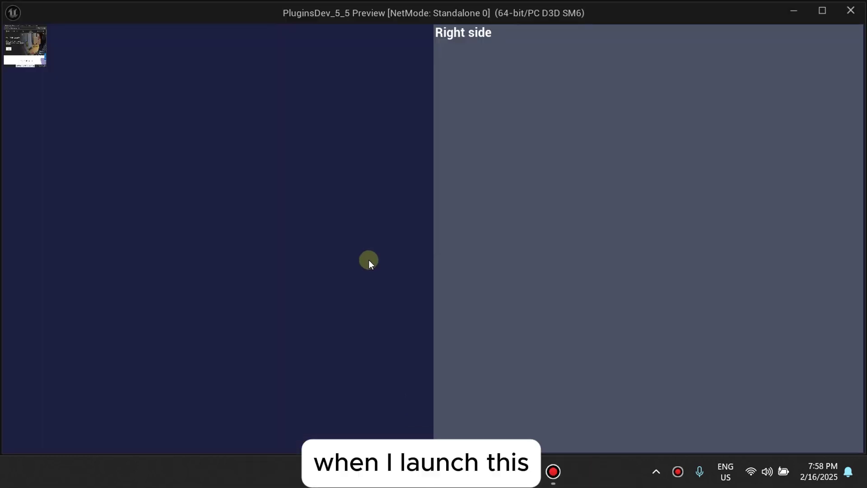
drag(28, 40, 227, 161)
drag(46, 49, 391, 106)
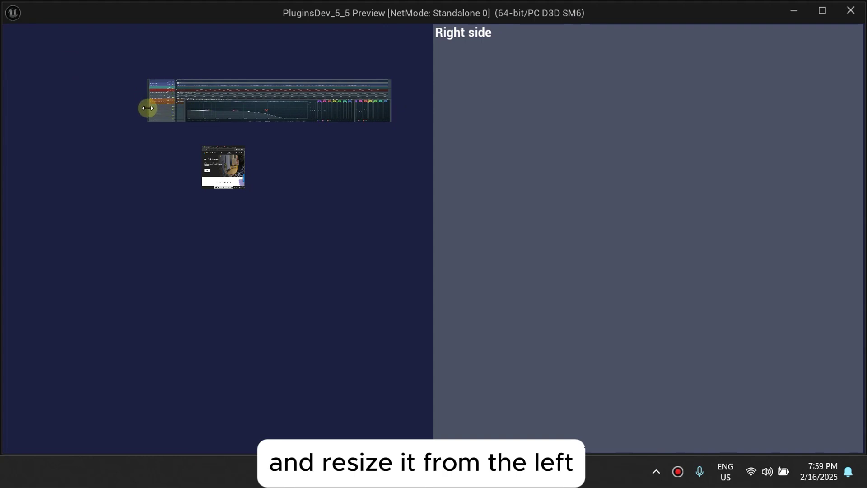
drag(148, 108, 44, 108)
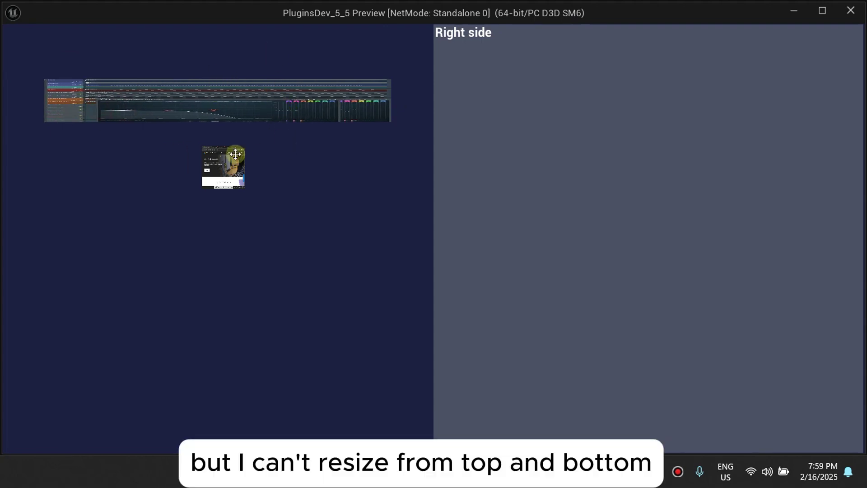
drag(227, 159, 225, 180)
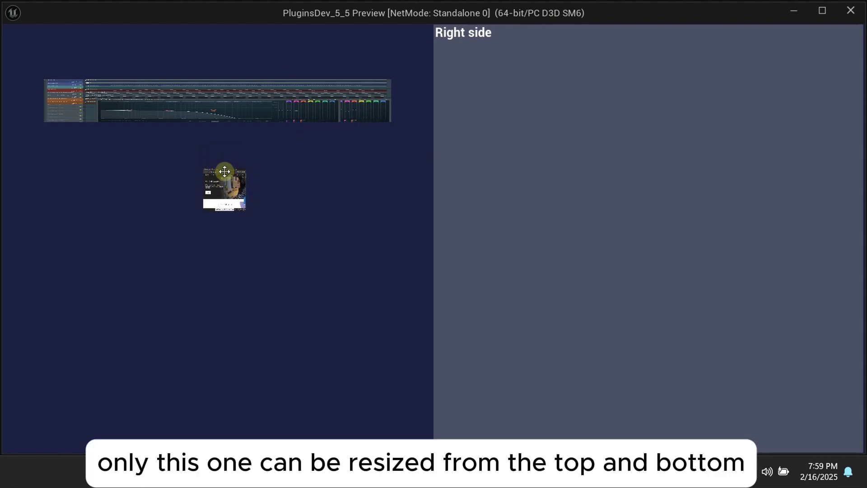
drag(225, 168, 223, 104)
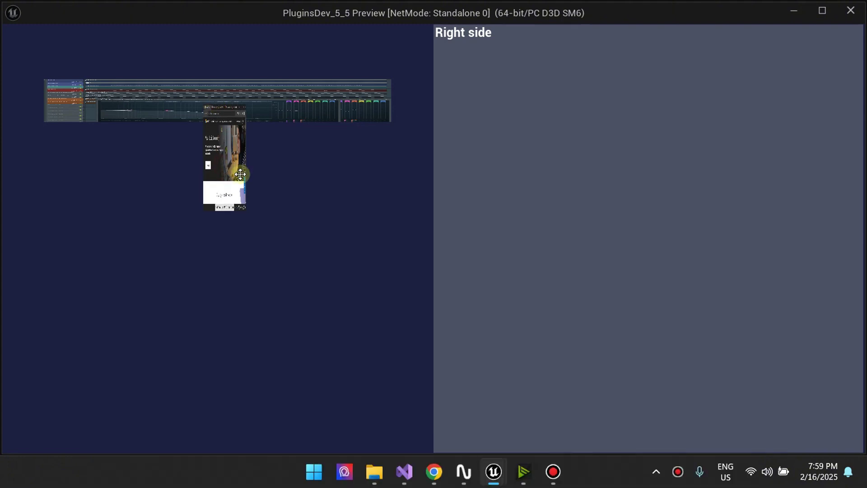
drag(244, 173, 458, 183)
drag(316, 171, 366, 277)
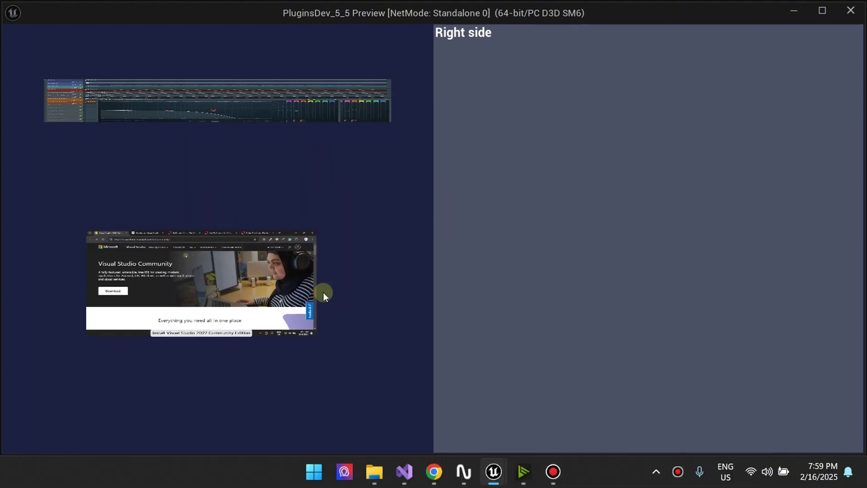
Step: Close the runtime preview and return to the Fab Enhanced UI listing in Chrome
click(850, 10)
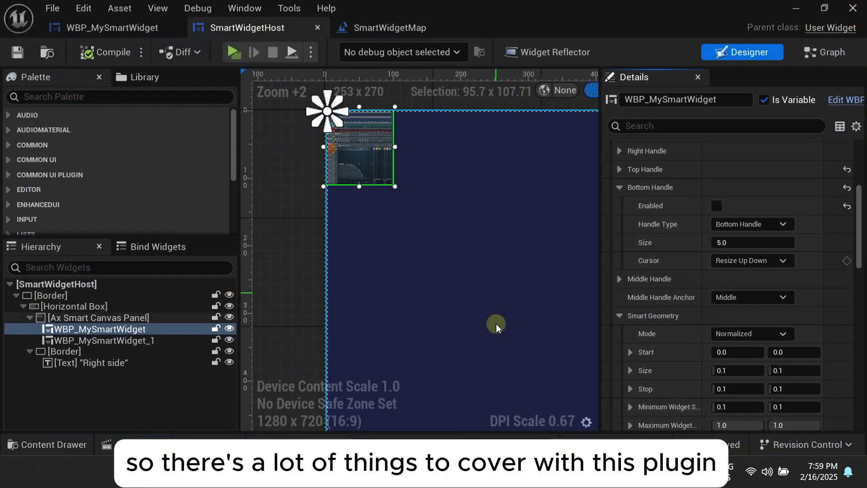
mouse_move(493, 471)
key(alt+Tab)
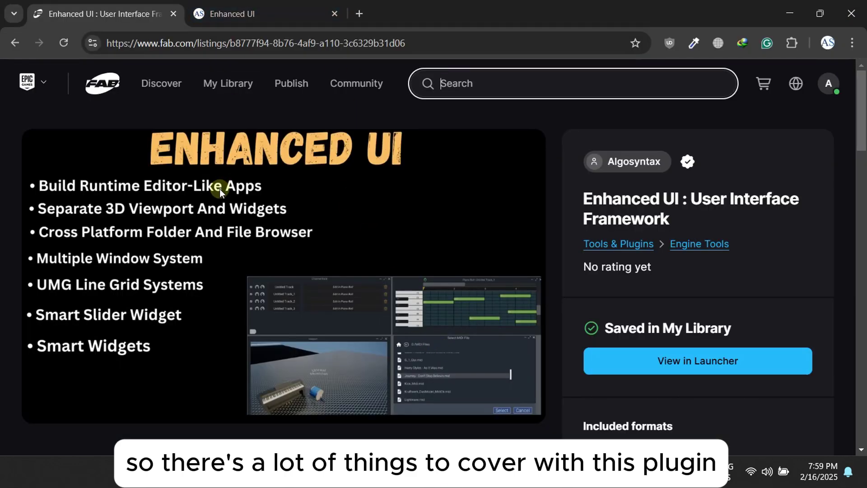